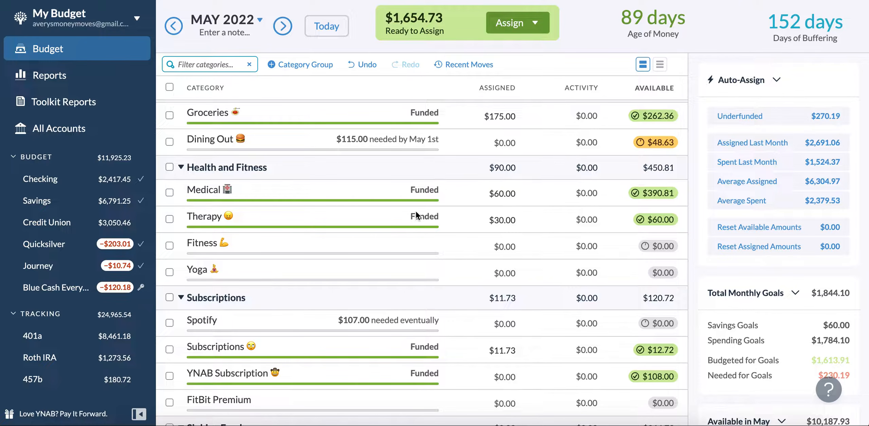
# In the June 2022 budget, add 416.50 to the assigned amount for Rent/Water, making it $833.00
pyautogui.scroll(3, 416, 216)
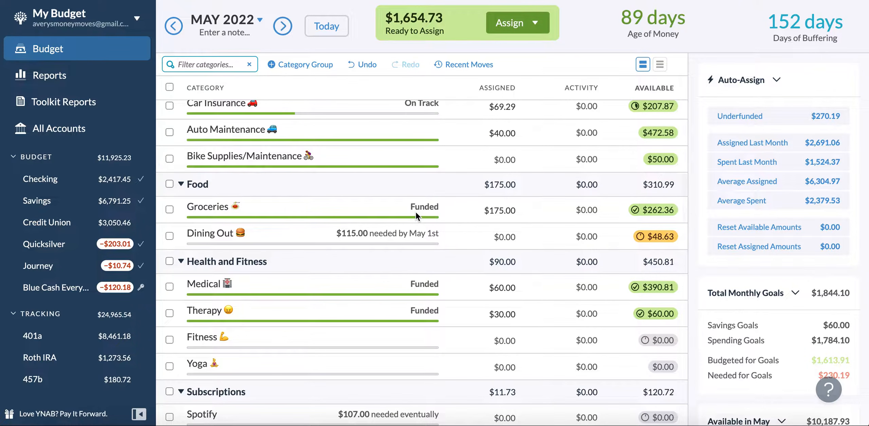
pyautogui.scroll(10, 416, 211)
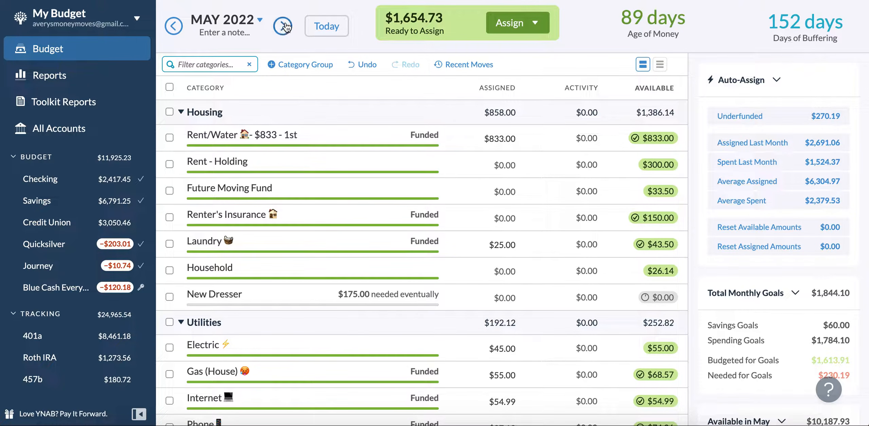
pyautogui.click(285, 26)
pyautogui.click(465, 167)
pyautogui.press('Up')
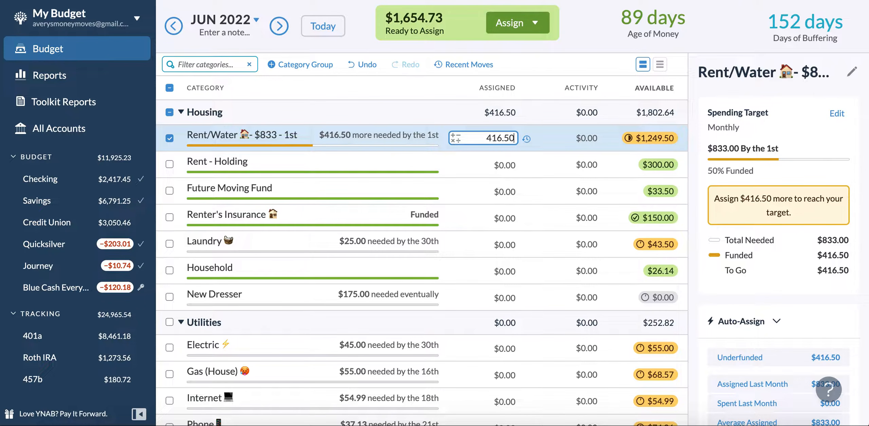
pyautogui.write('+43')
pyautogui.press('BackSpace')
pyautogui.write('16.50')
pyautogui.press('Return')
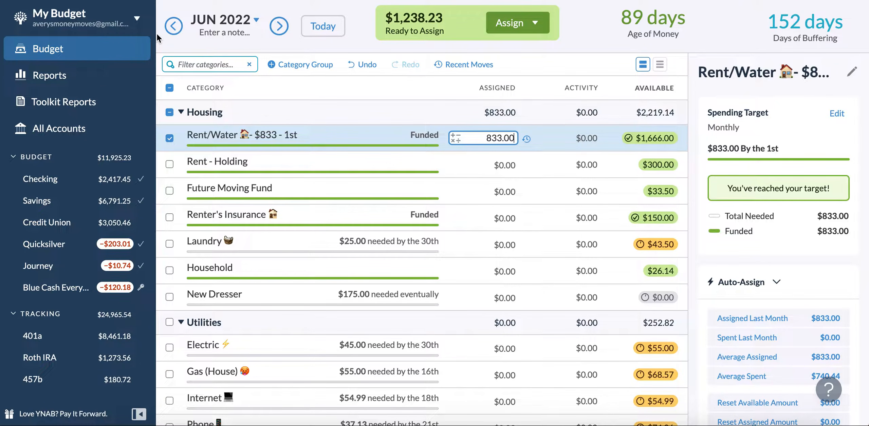
# Go back from June to the April 2022 budget month
pyautogui.click(175, 30)
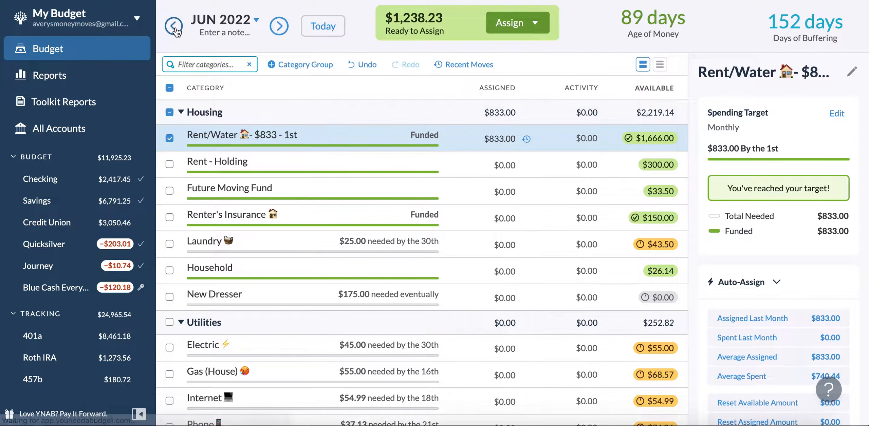
pyautogui.click(176, 29)
pyautogui.click(175, 27)
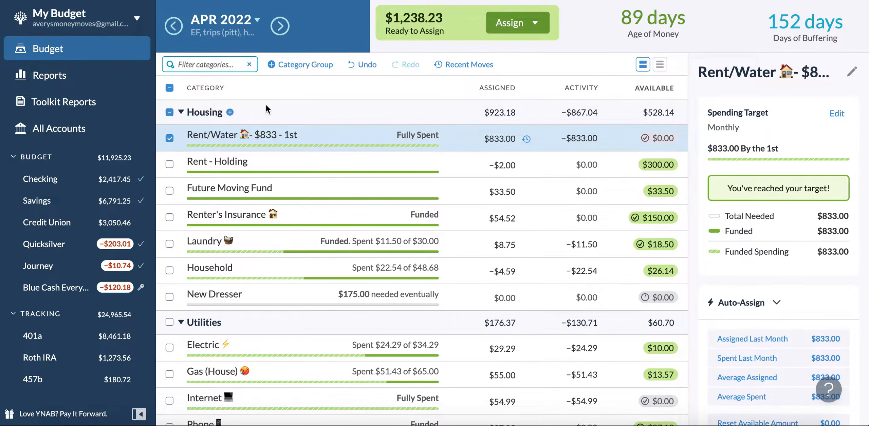
pyautogui.click(478, 166)
pyautogui.click(478, 167)
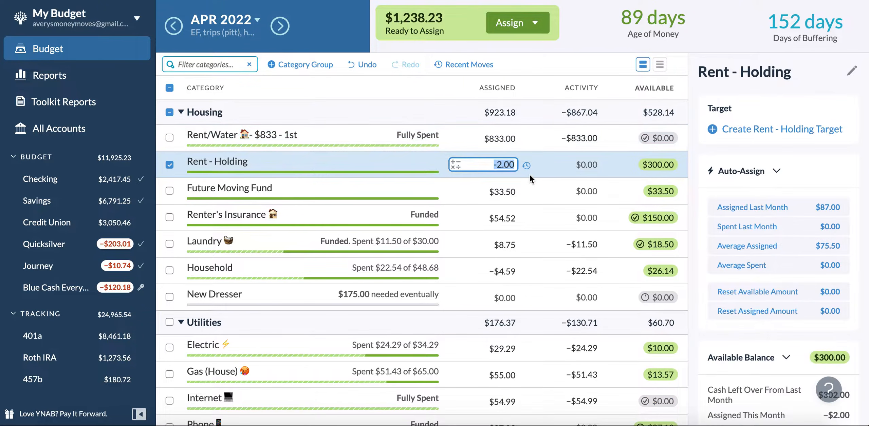
pyautogui.press('Right')
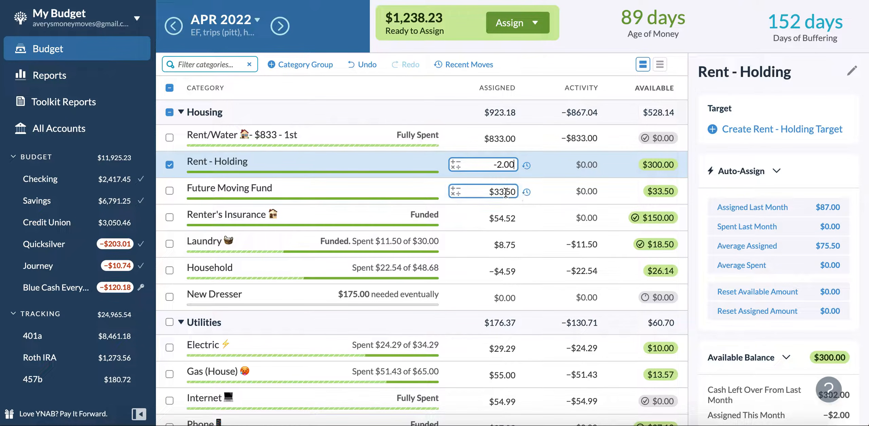
# Add 33.50 to the Future Moving Fund's assigned amount for April 2022, making it $67.00, and clear the category selection
pyautogui.click(505, 192)
pyautogui.press('Right')
pyautogui.write('+33')
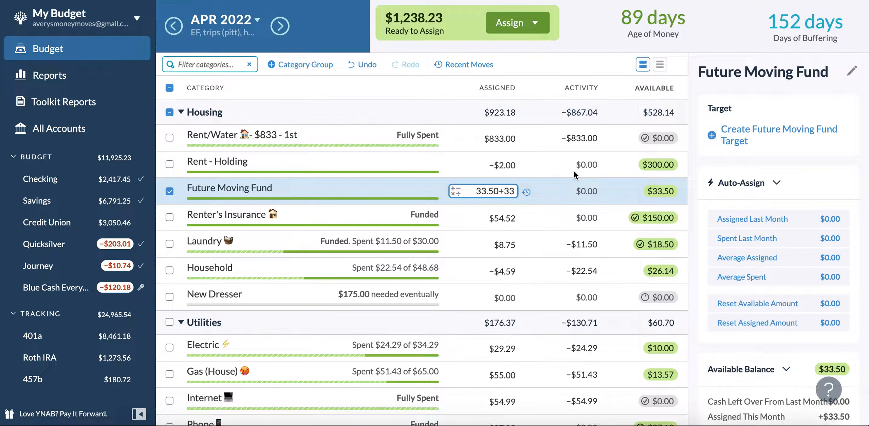
pyautogui.write('.50')
pyautogui.press('Return')
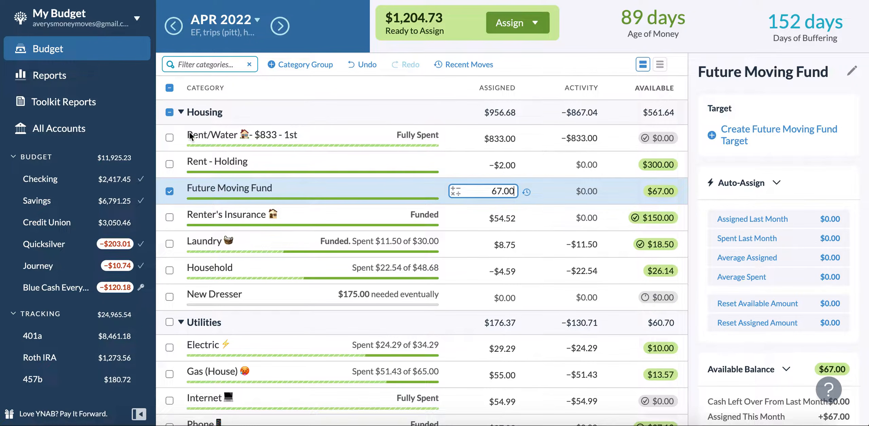
pyautogui.click(169, 87)
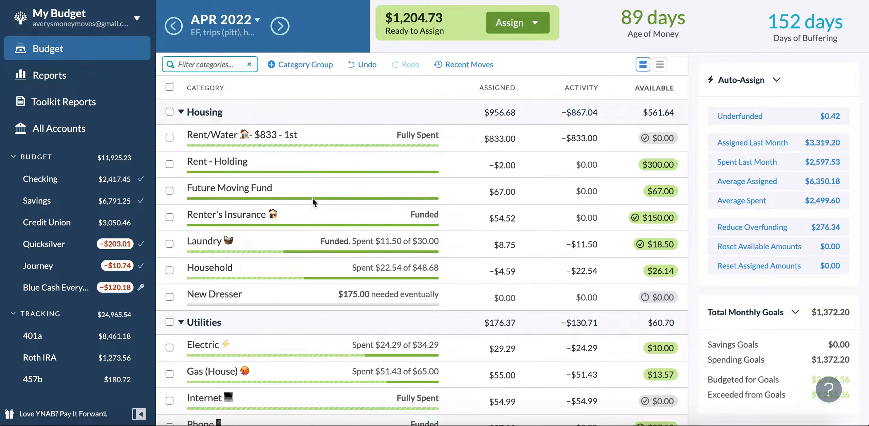
# Move to May 2022 and assign $115 to the Dining Out category under Food
pyautogui.scroll(-2, 312, 201)
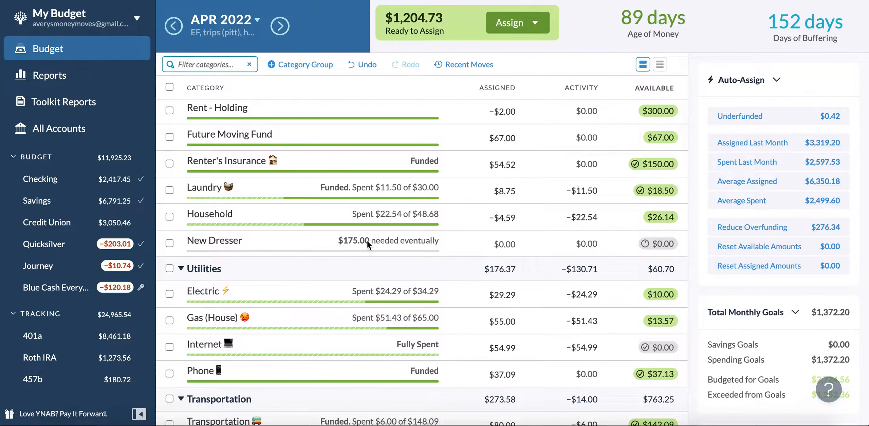
pyautogui.scroll(2, 368, 244)
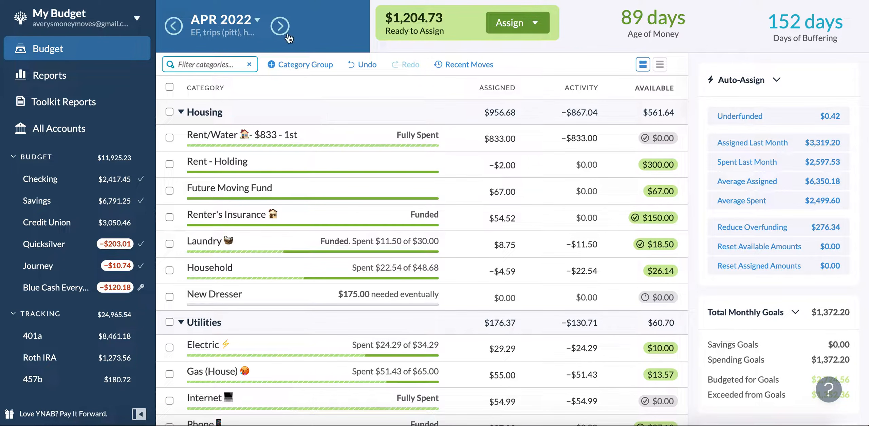
pyautogui.click(283, 34)
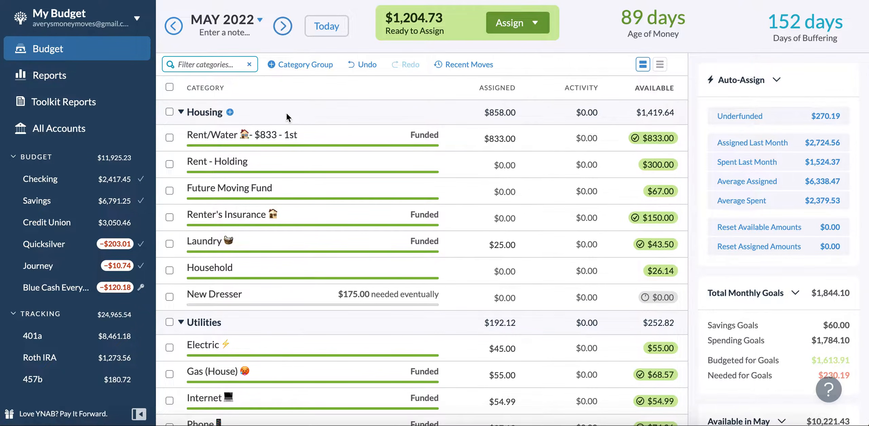
pyautogui.scroll(-4, 286, 117)
pyautogui.scroll(-10, 286, 116)
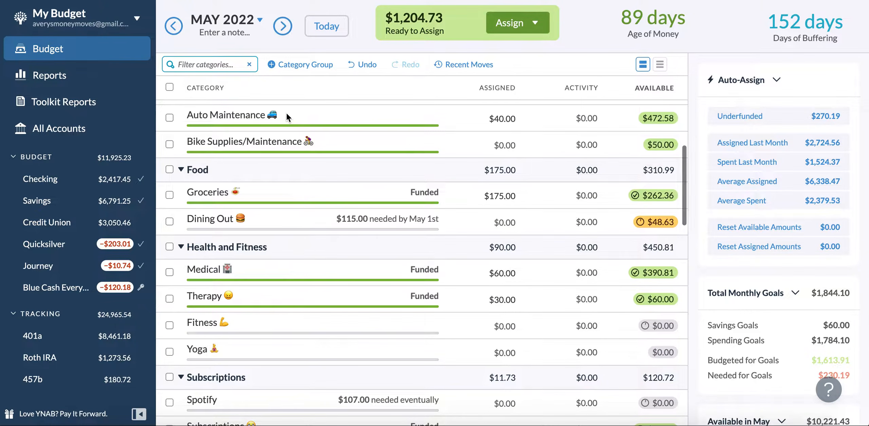
pyautogui.click(498, 222)
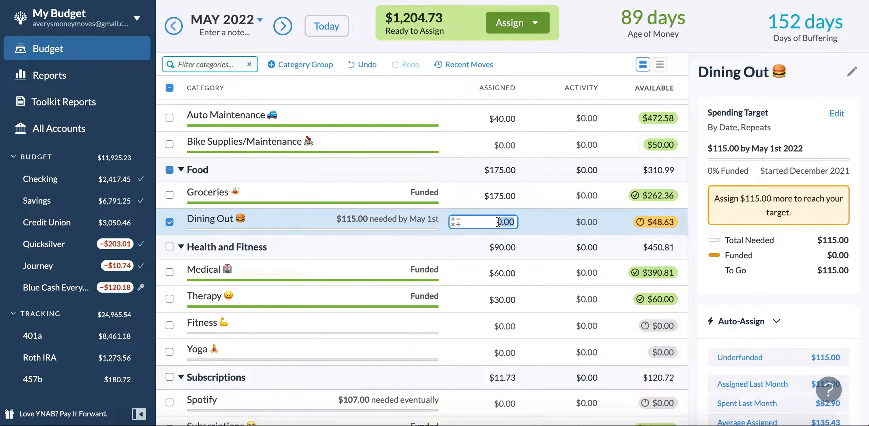
pyautogui.write('115')
pyautogui.press('Return')
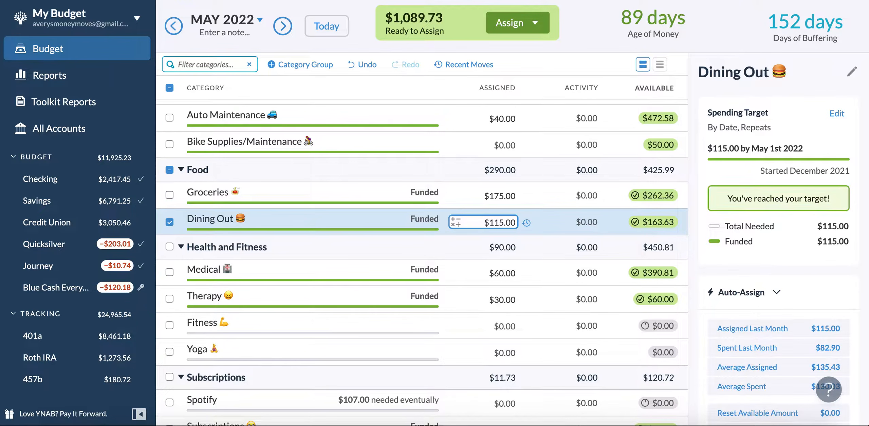
# Assign $57.96 to the Christmas category under Sinking Funds for May 2022
pyautogui.scroll(-2, 421, 263)
pyautogui.scroll(-2, 422, 263)
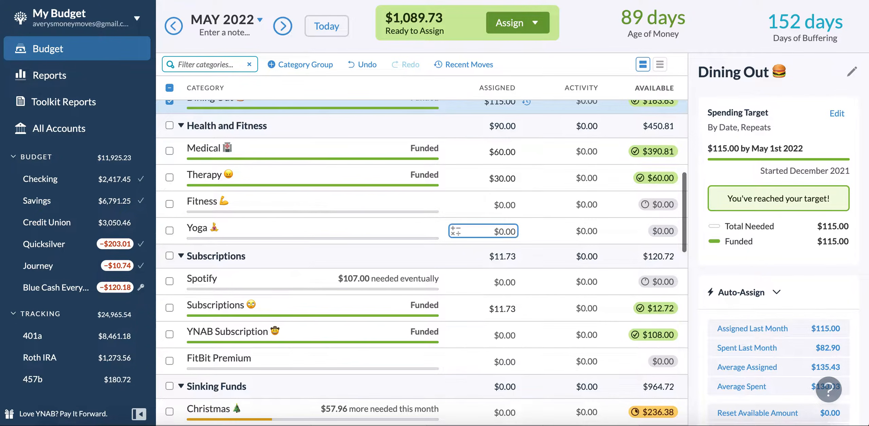
pyautogui.scroll(-4, 495, 284)
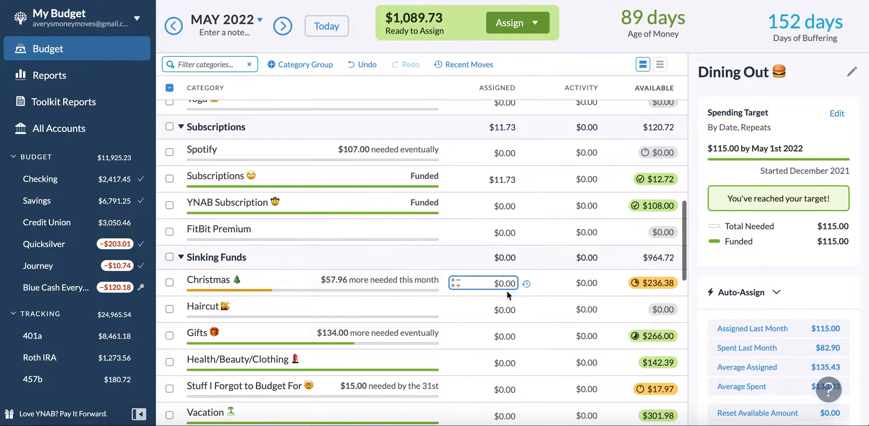
pyautogui.click(503, 283)
pyautogui.write('57')
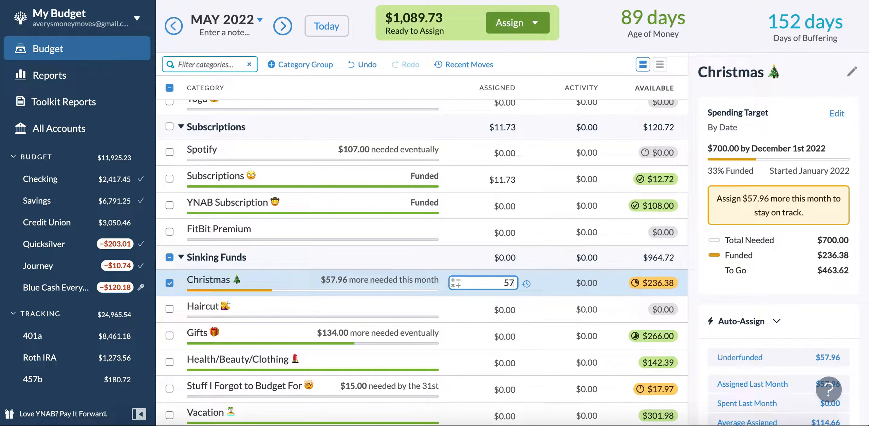
pyautogui.write('.96')
pyautogui.press('Return')
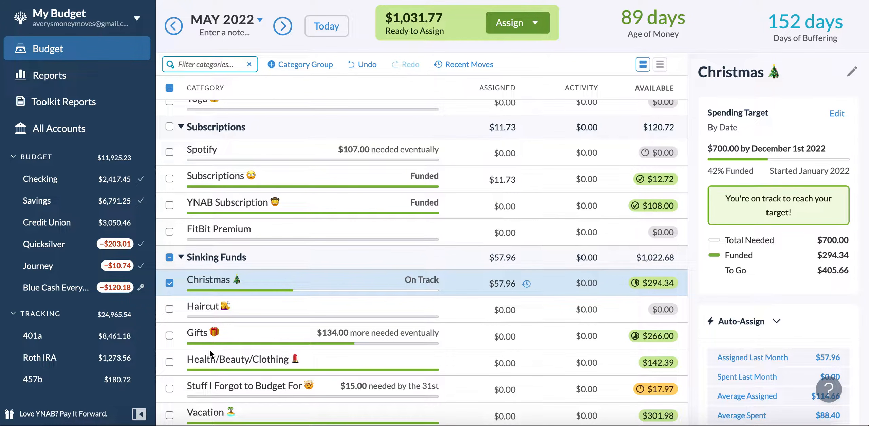
# Set the savings balance target of the Gifts category to $366 and save it
pyautogui.click(199, 335)
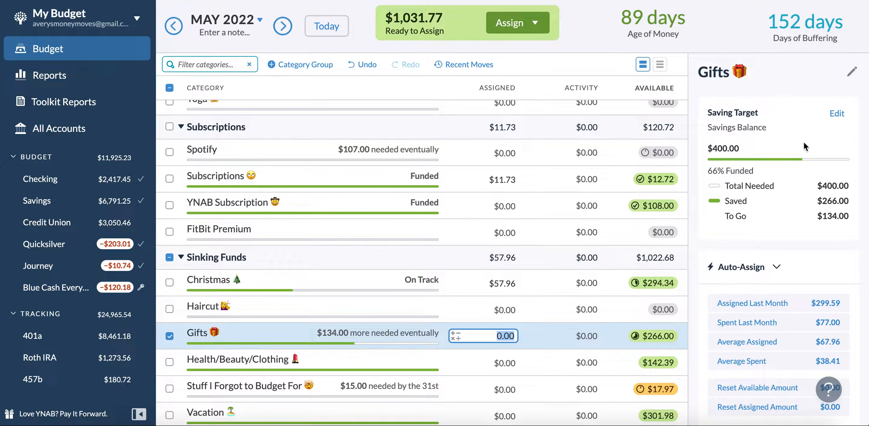
pyautogui.click(841, 115)
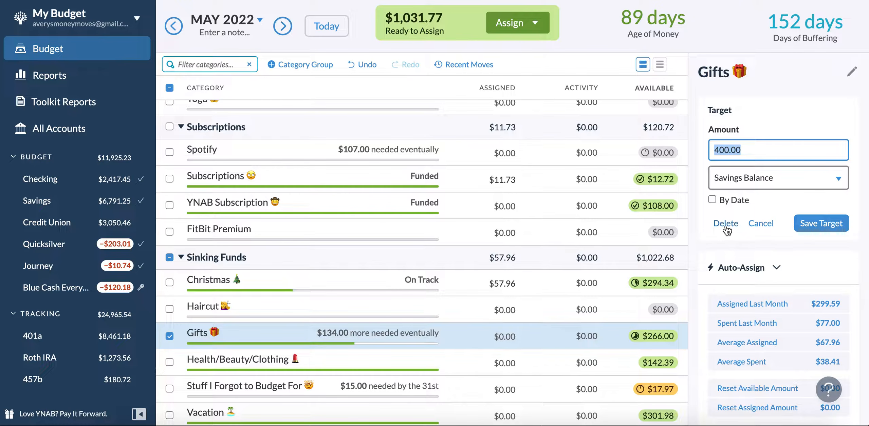
pyautogui.click(822, 223)
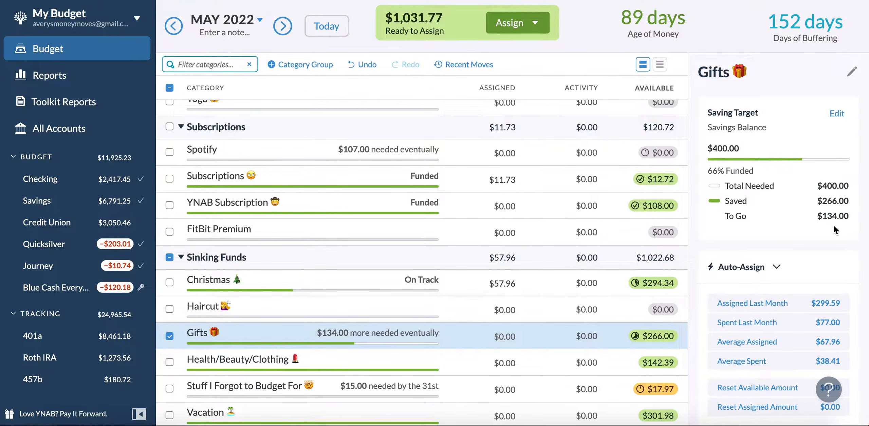
pyautogui.scroll(-4, 473, 197)
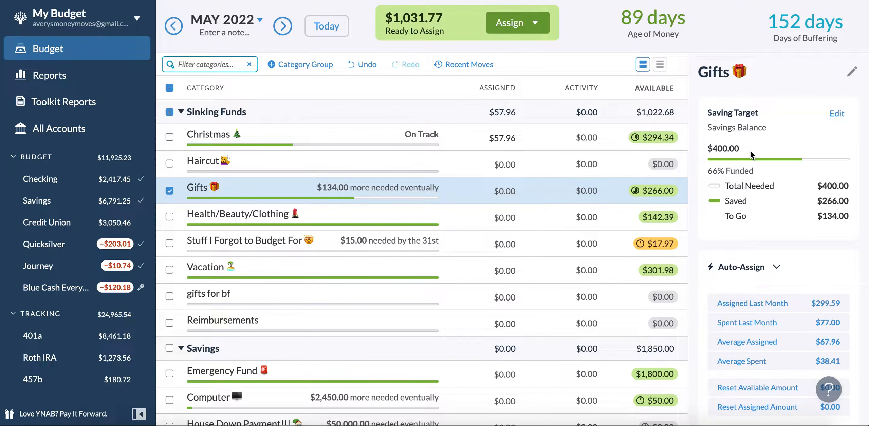
pyautogui.click(837, 113)
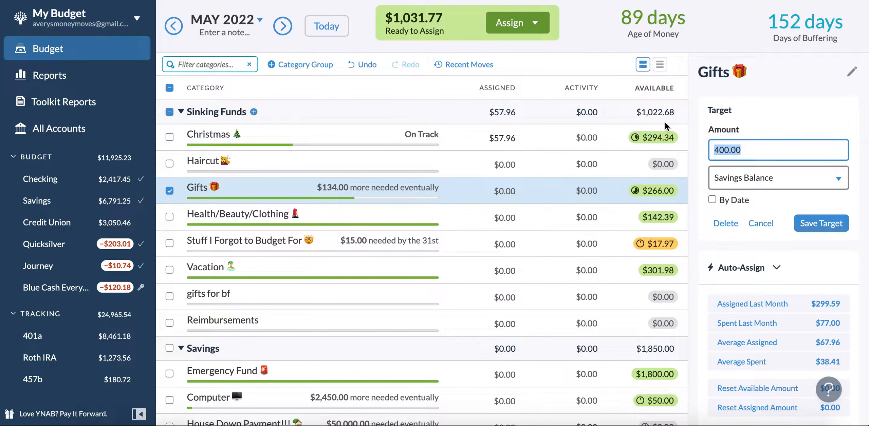
pyautogui.write('366')
pyautogui.press('Return')
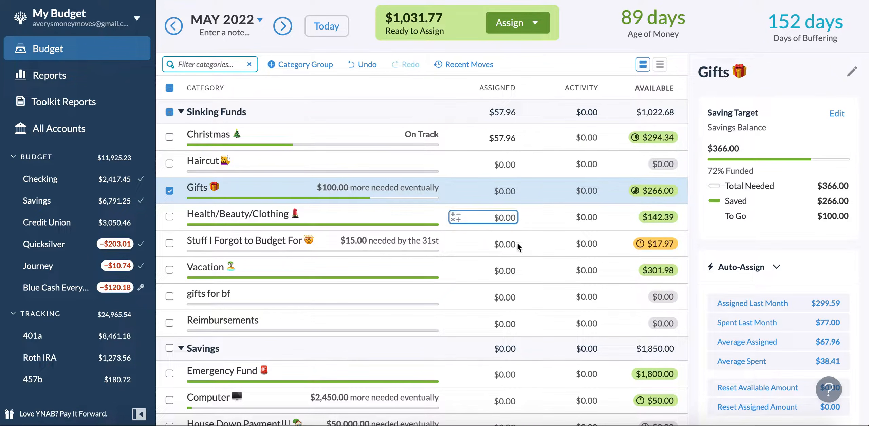
# Assign $15 to the Stuff I Forgot to Budget For category for May 2022
pyautogui.click(495, 245)
pyautogui.write('16')
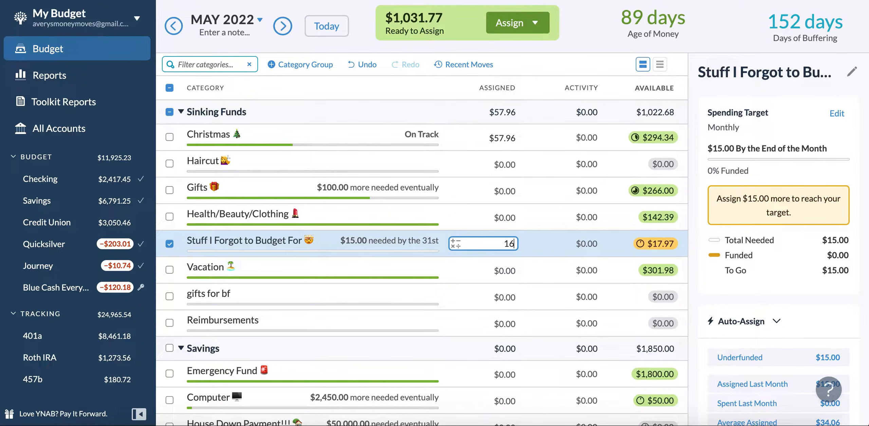
pyautogui.press('BackSpace')
pyautogui.write('5')
pyautogui.press('Return')
# Add 57.23 to the Roth IRA's assigned amount under Investments, making it $150.00, and clear the category selection
pyautogui.scroll(-2, 497, 244)
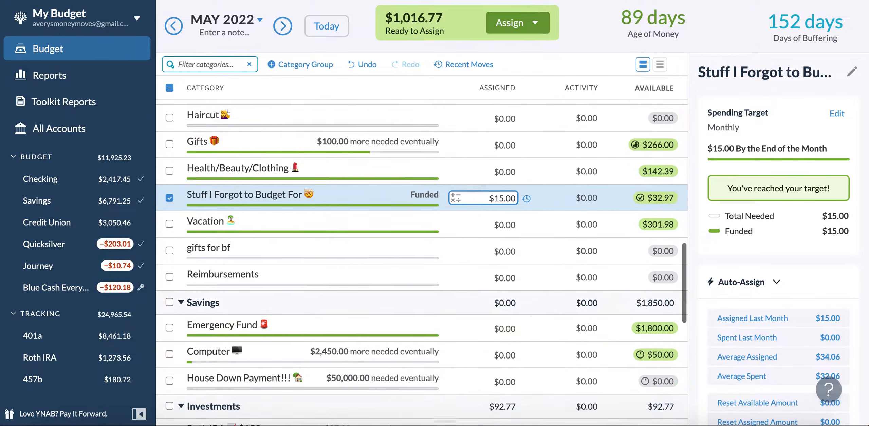
pyautogui.scroll(-3, 236, 340)
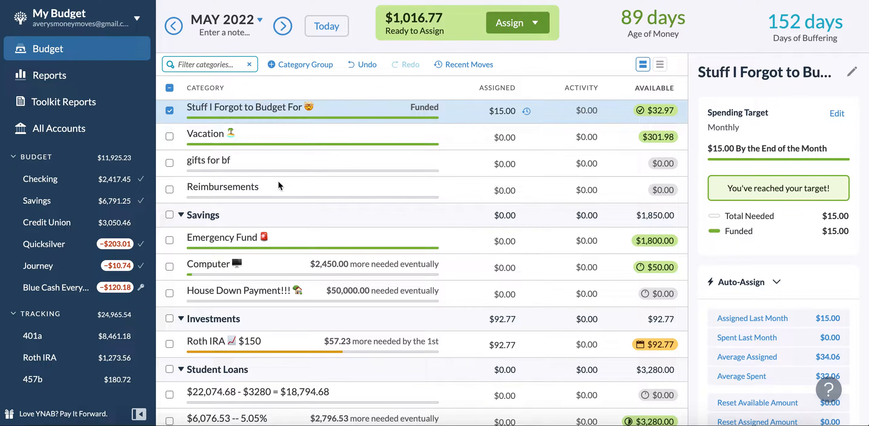
pyautogui.scroll(-2, 281, 190)
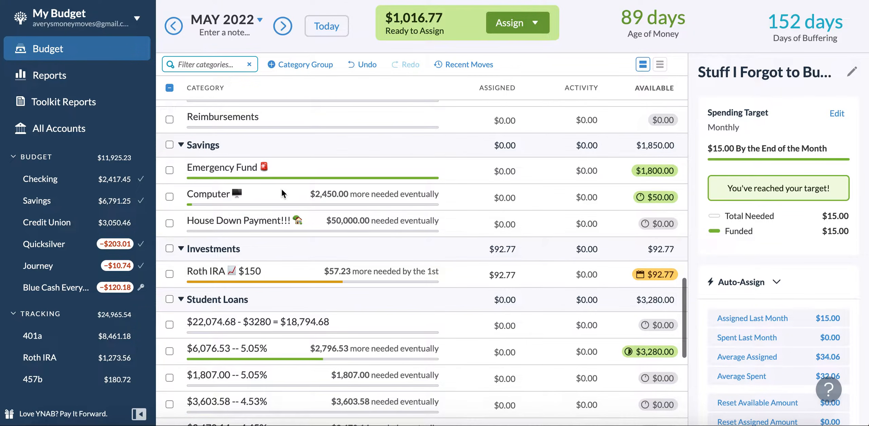
pyautogui.click(509, 281)
pyautogui.click(506, 277)
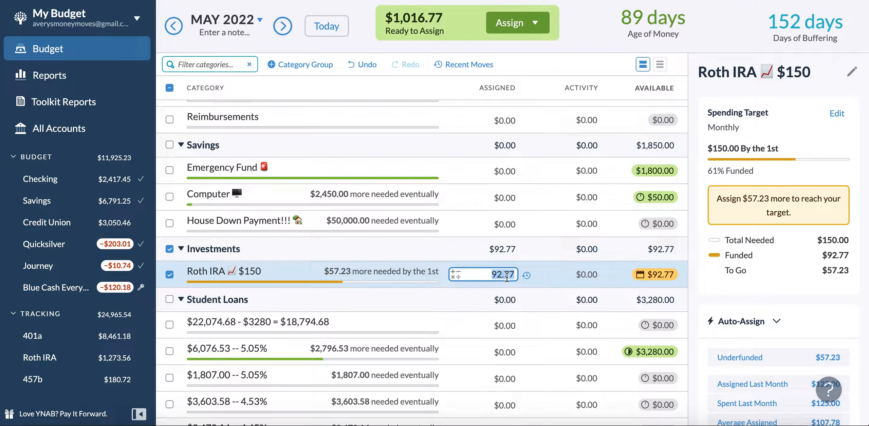
pyautogui.write('+57.23')
pyautogui.press('Return')
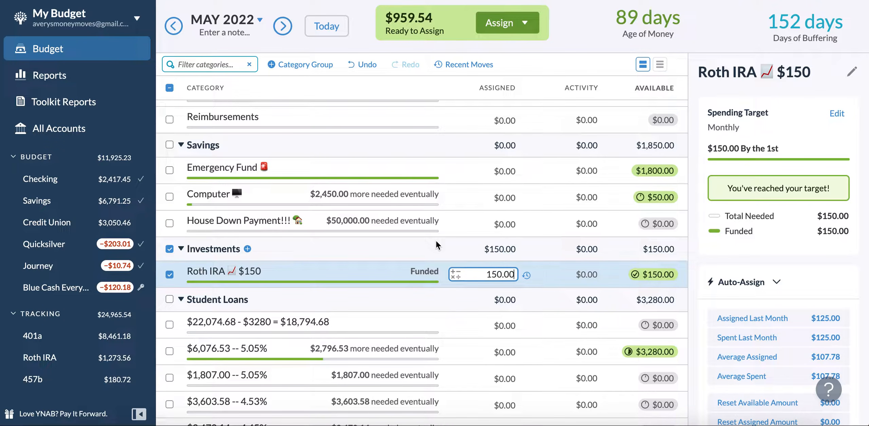
pyautogui.write('2')
pyautogui.press('BackSpace')
pyautogui.click(169, 249)
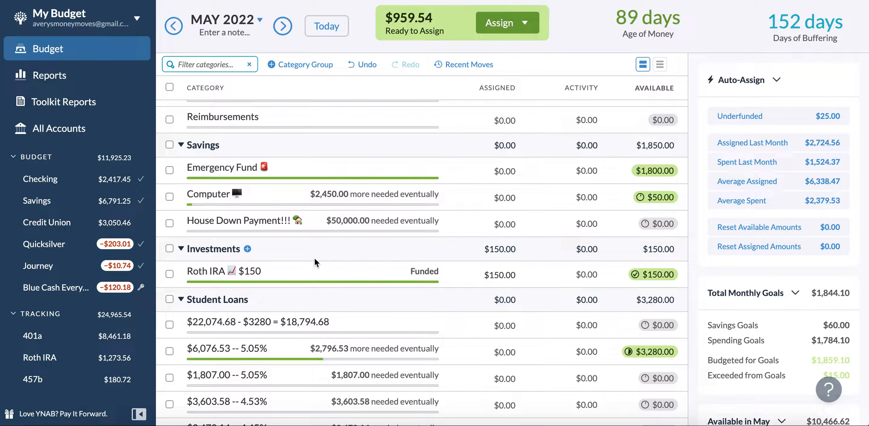
pyautogui.scroll(15, 313, 257)
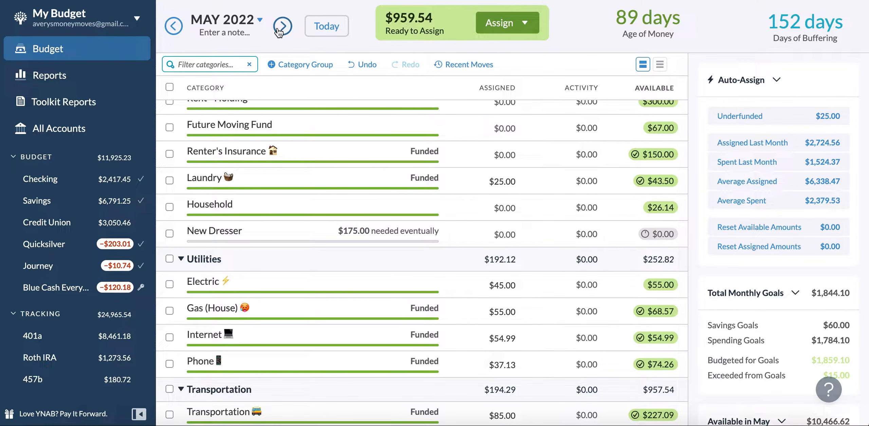
# Switch the budget to June 2022 and review the targets of the Housing and Utilities categories
pyautogui.click(279, 30)
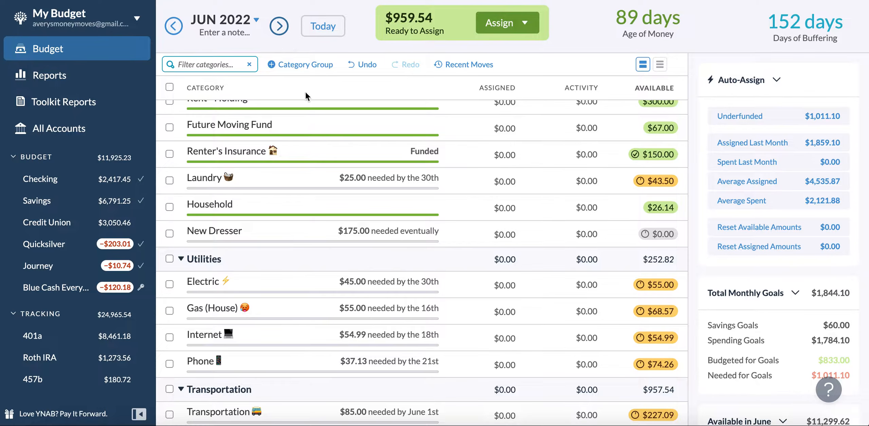
pyautogui.scroll(2, 363, 210)
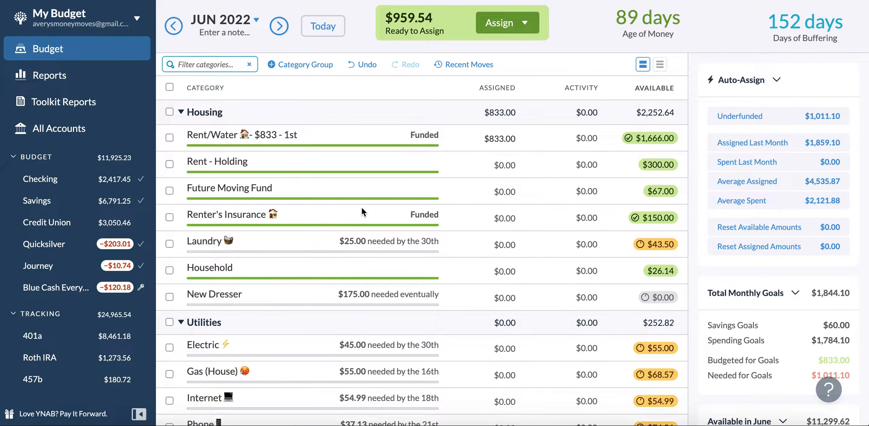
pyautogui.scroll(-1, 363, 212)
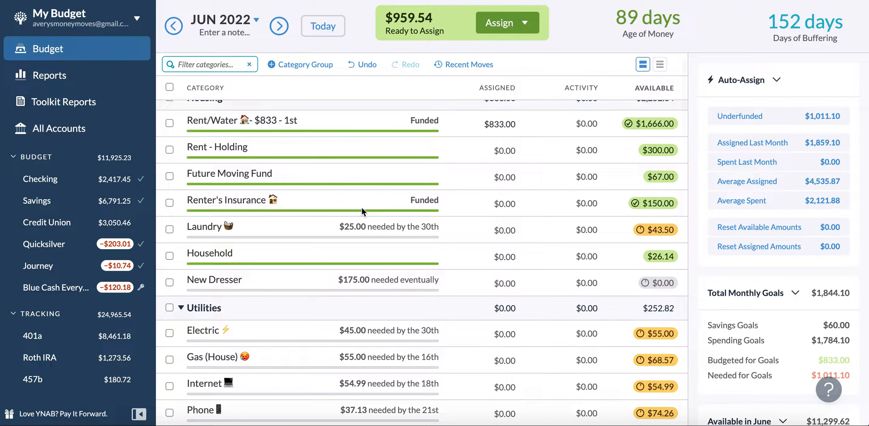
pyautogui.scroll(1, 363, 212)
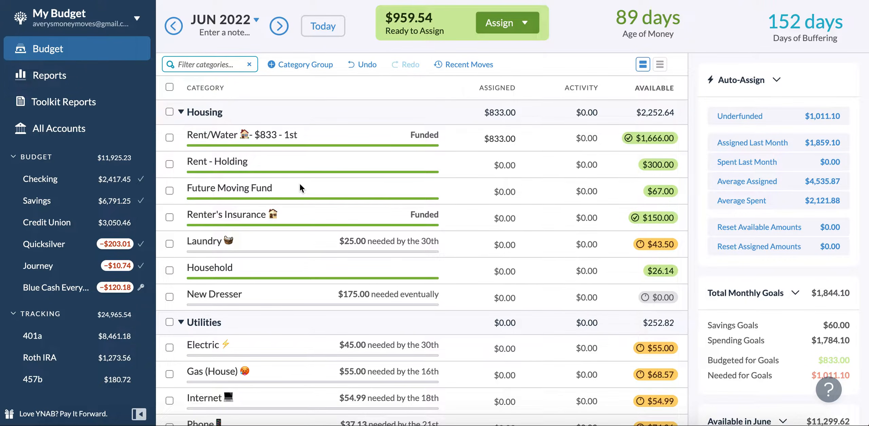
pyautogui.scroll(-6, 300, 188)
pyautogui.scroll(6, 301, 187)
pyautogui.scroll(-3, 300, 188)
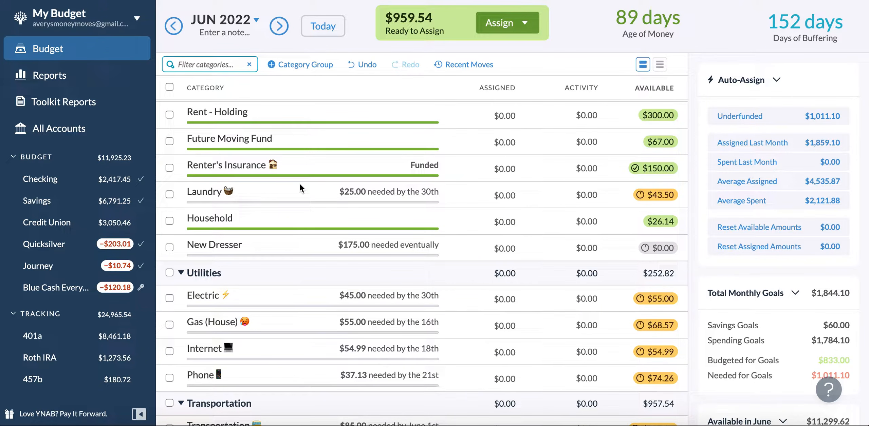
pyautogui.click(503, 196)
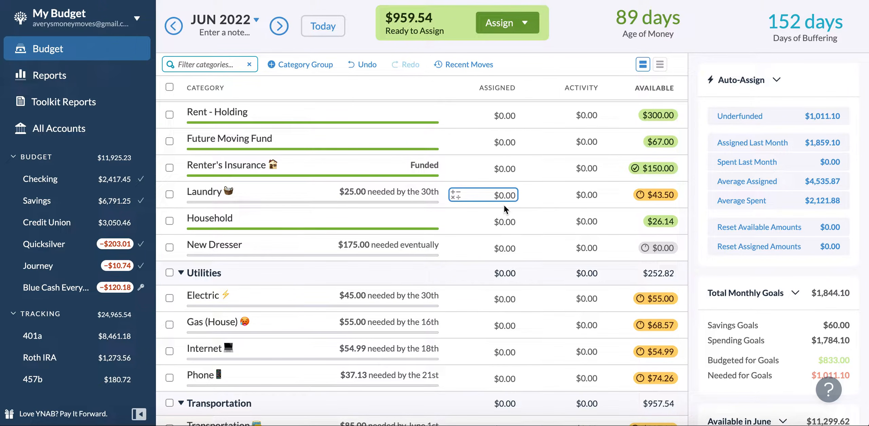
pyautogui.scroll(-3, 278, 266)
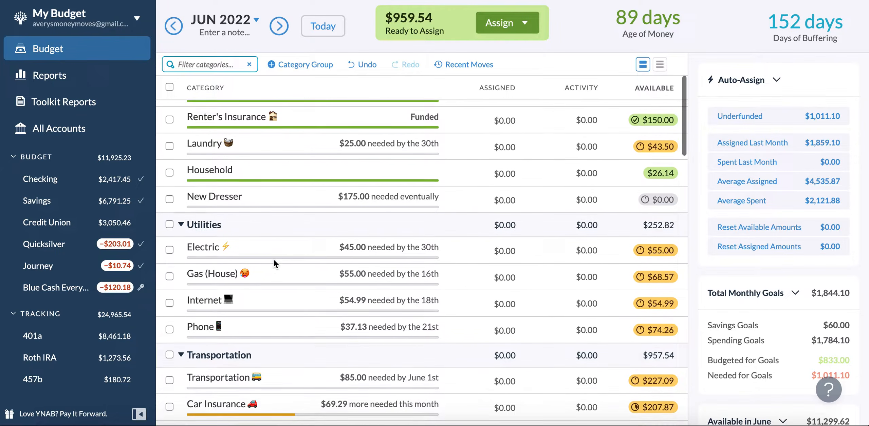
# Select the Electric, Internet and Phone categories under Utilities, leaving out Gas (House)
pyautogui.click(170, 247)
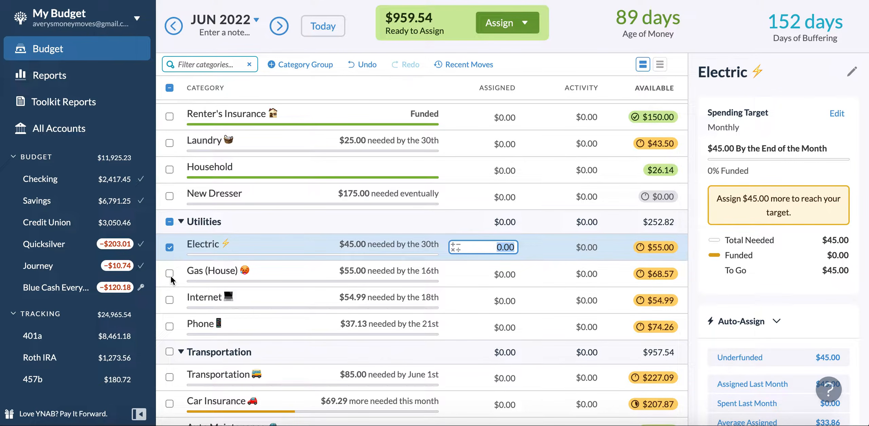
pyautogui.click(175, 300)
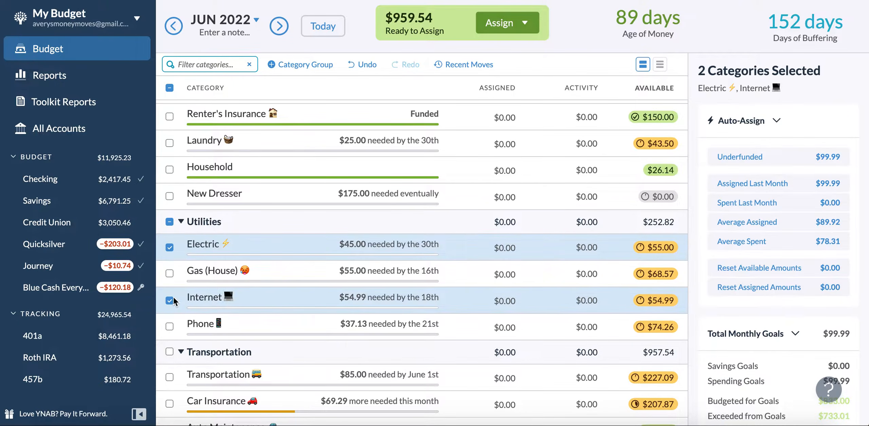
pyautogui.click(172, 328)
# Add the Transportation and Car Insurance categories to the selection
pyautogui.scroll(-2, 380, 325)
pyautogui.scroll(-3, 379, 325)
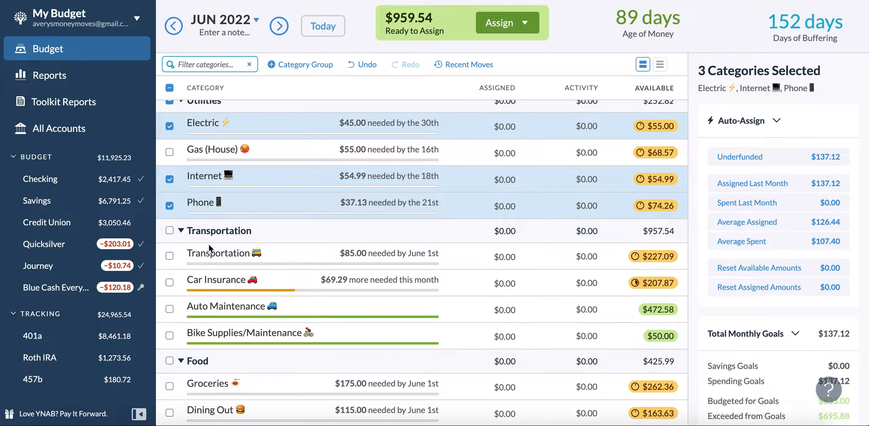
pyautogui.click(170, 257)
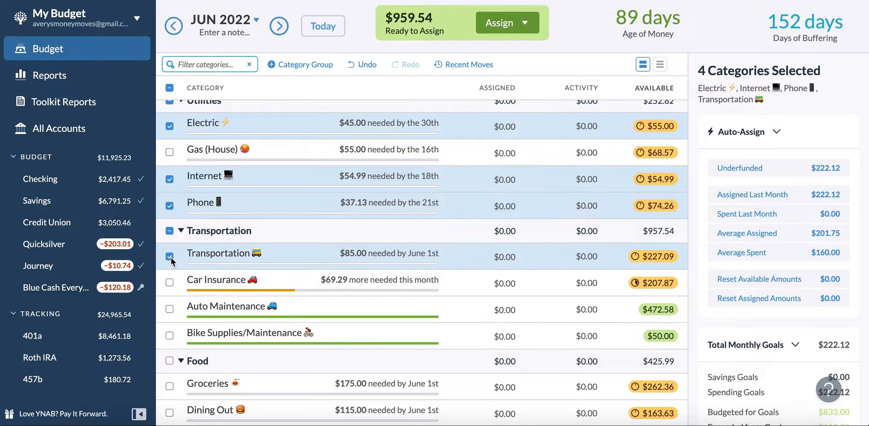
pyautogui.click(169, 283)
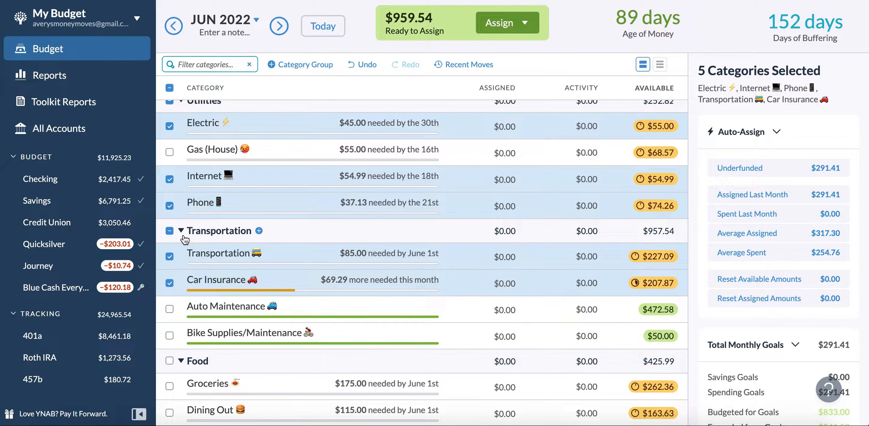
# Examine the June targets and available amounts of the Transportation, Food, Health and Fitness and Subscriptions categories
pyautogui.scroll(-2, 185, 240)
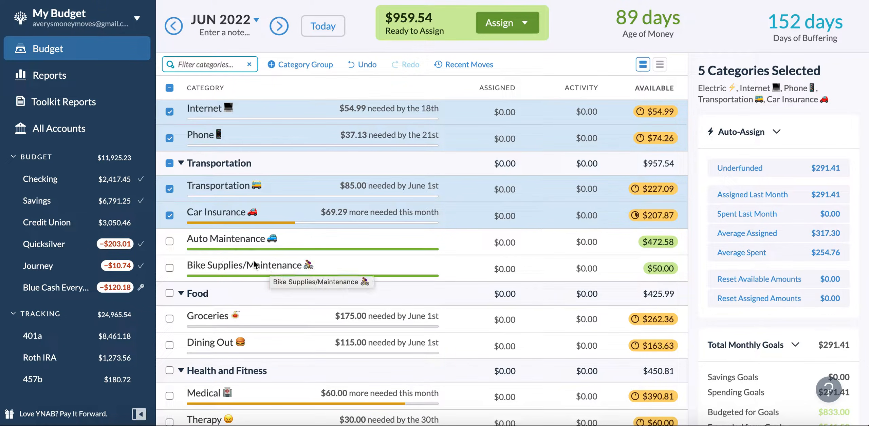
pyautogui.moveTo(239, 241)
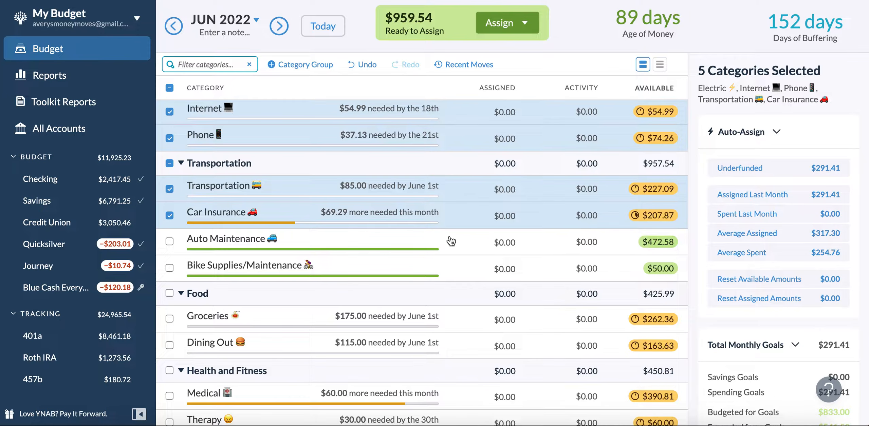
pyautogui.scroll(-2, 191, 240)
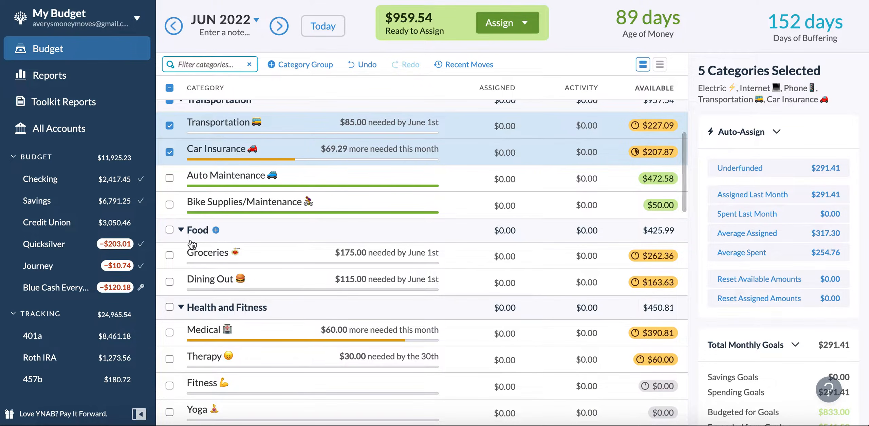
pyautogui.scroll(-4, 192, 244)
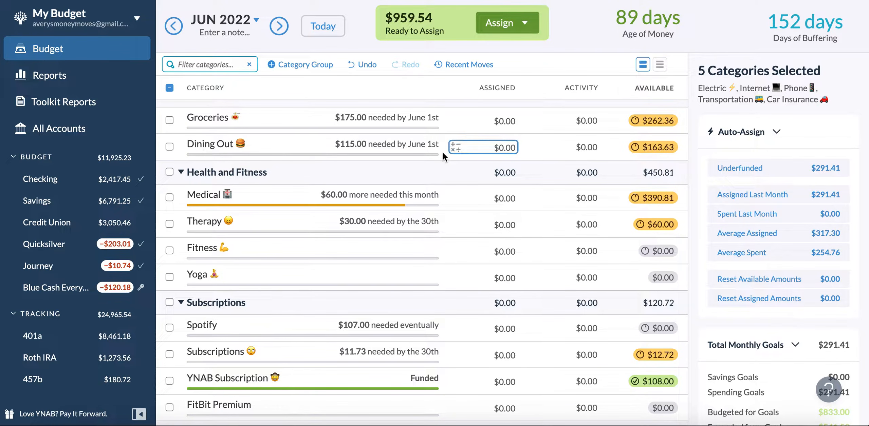
pyautogui.scroll(1, 442, 152)
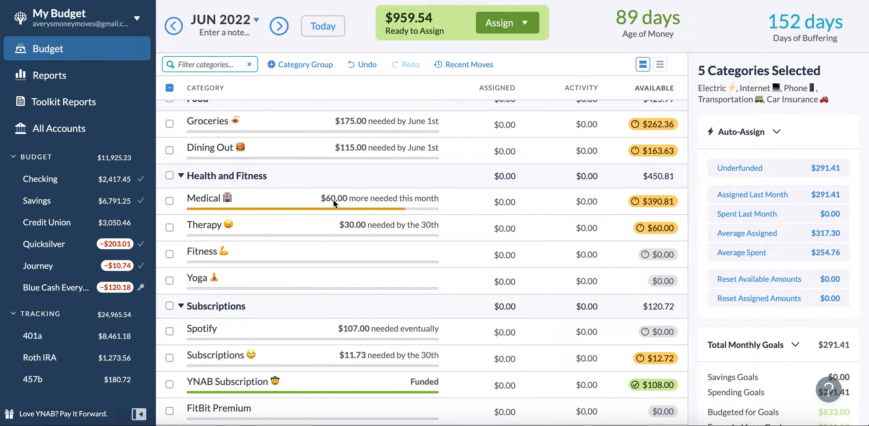
pyautogui.scroll(1, 371, 211)
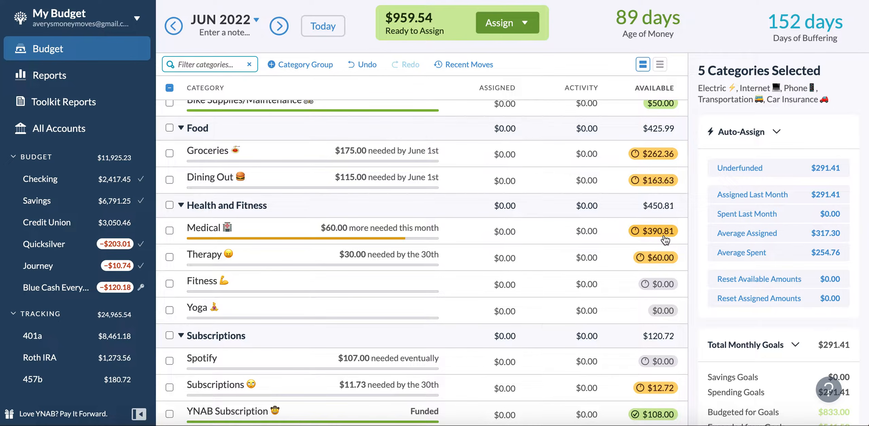
pyautogui.moveTo(665, 240)
pyautogui.scroll(-1, 312, 304)
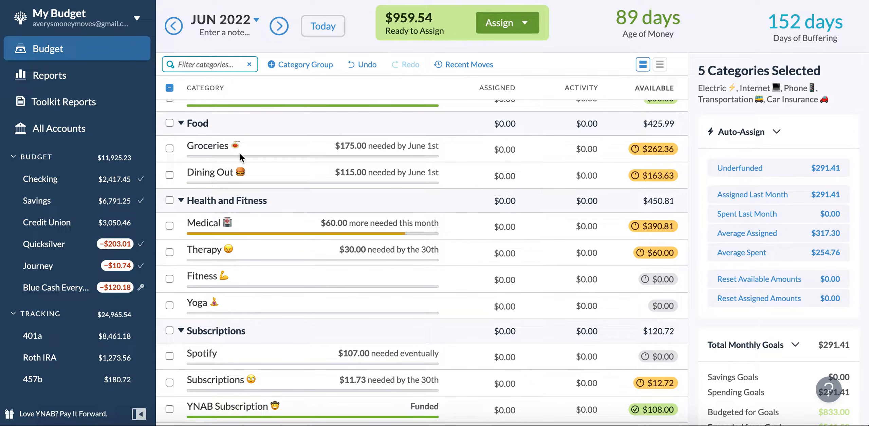
pyautogui.scroll(2, 240, 153)
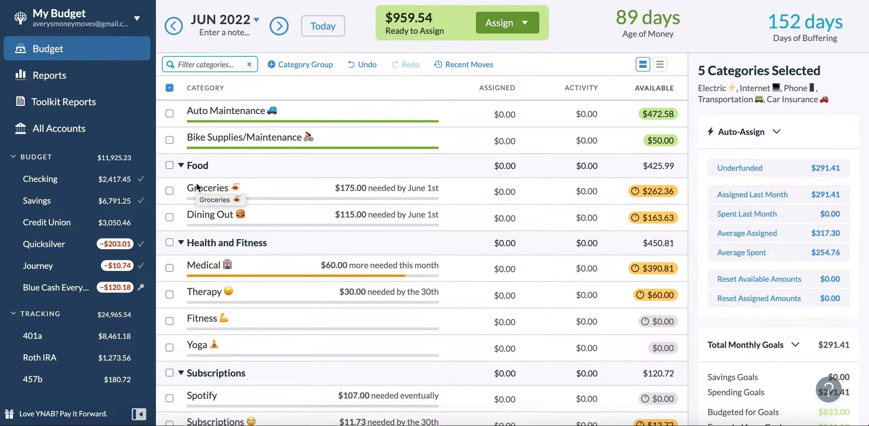
pyautogui.scroll(2, 197, 186)
pyautogui.scroll(-3, 196, 146)
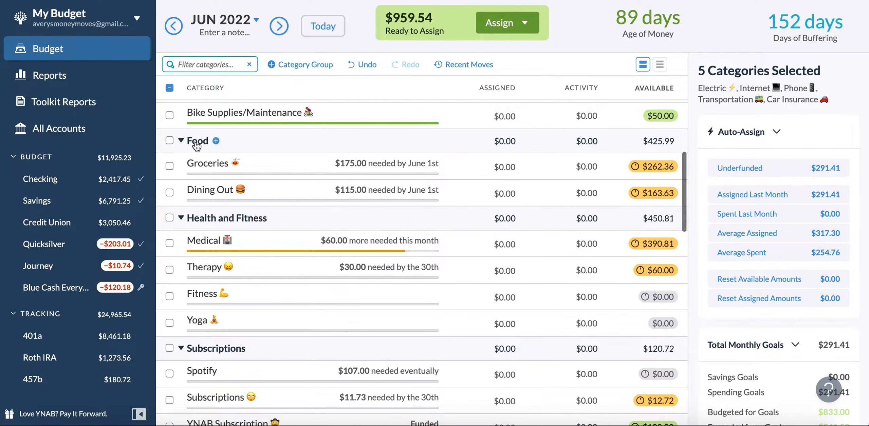
# Add the Medical and Therapy categories under Health and Fitness to the selection
pyautogui.scroll(-3, 190, 175)
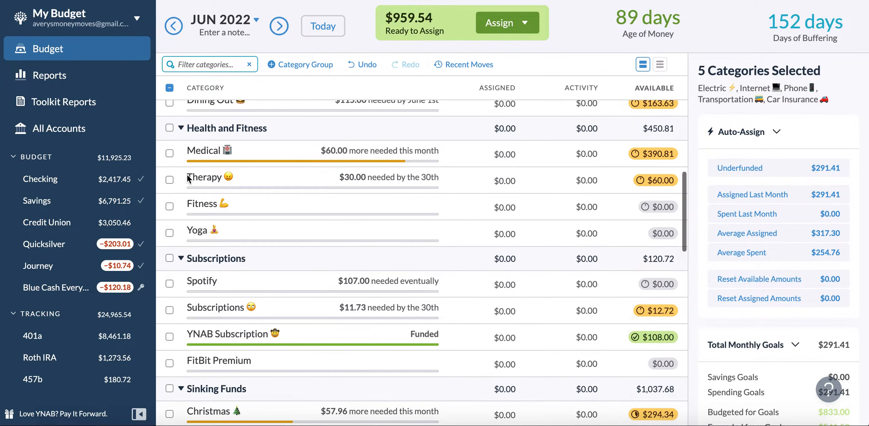
pyautogui.click(167, 154)
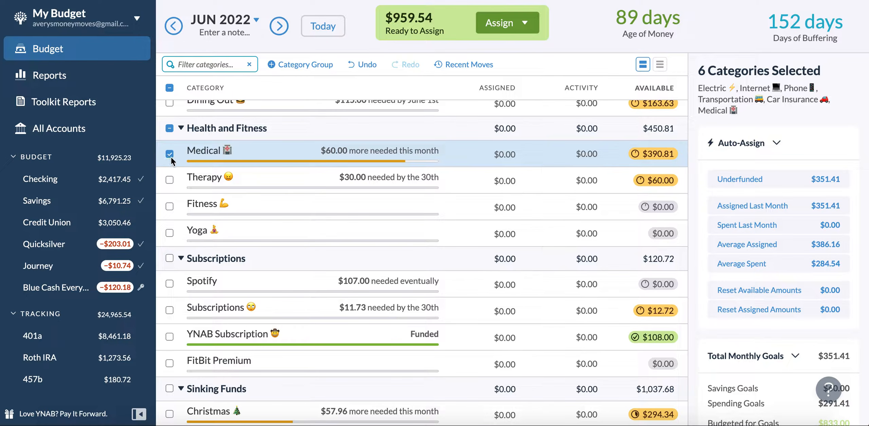
pyautogui.click(171, 180)
# Add the Subscriptions category and the Christmas category under Sinking Funds to the selection
pyautogui.scroll(-2, 174, 183)
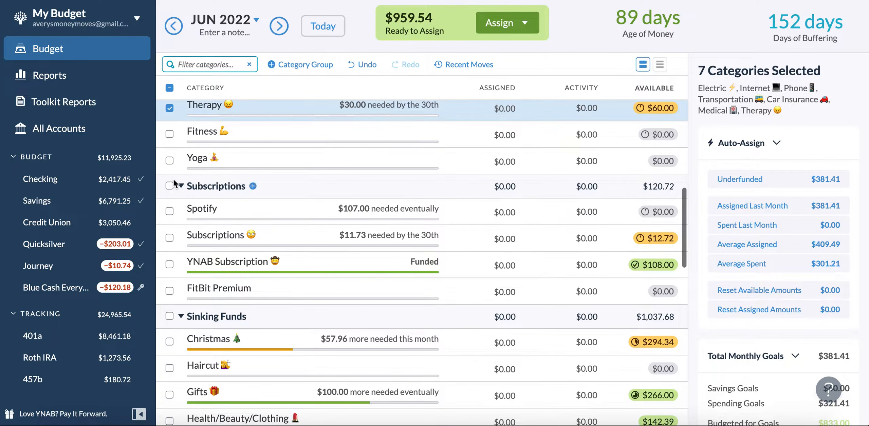
pyautogui.scroll(-2, 173, 180)
pyautogui.click(171, 203)
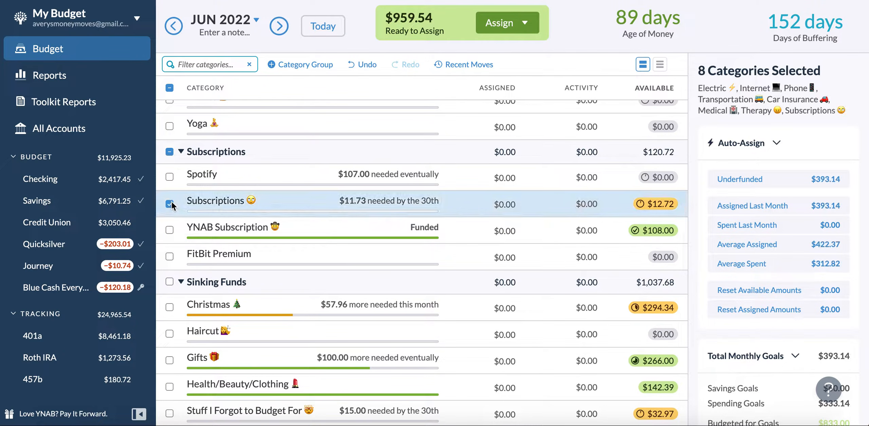
pyautogui.scroll(-4, 172, 205)
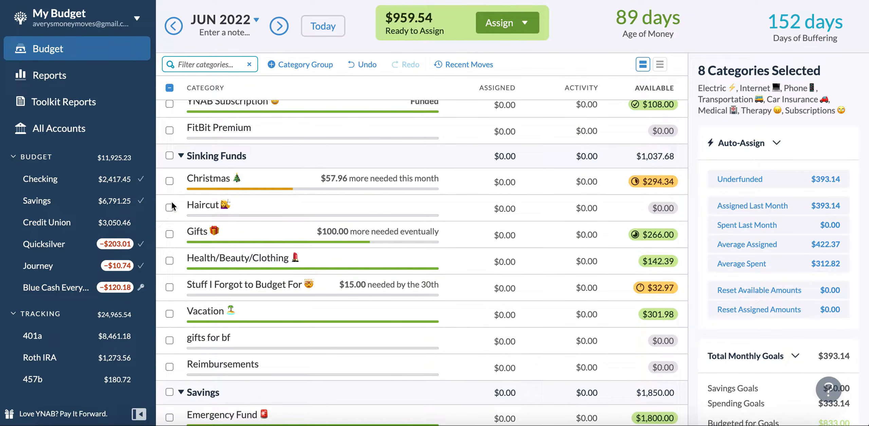
pyautogui.scroll(3, 172, 205)
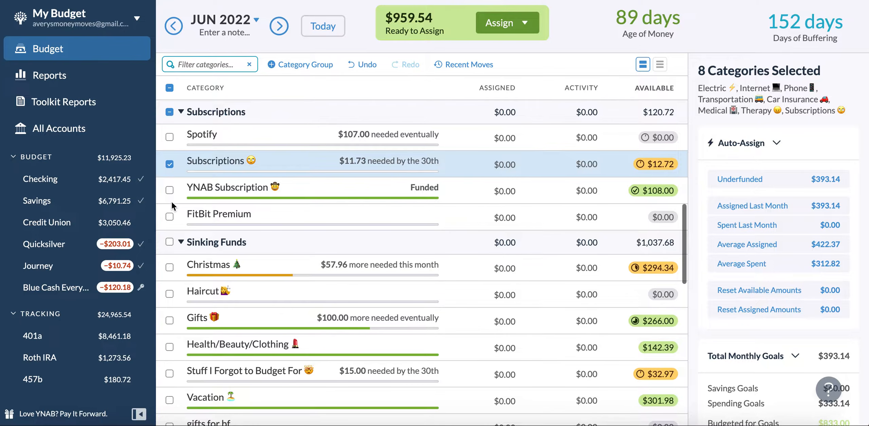
pyautogui.scroll(-1, 172, 205)
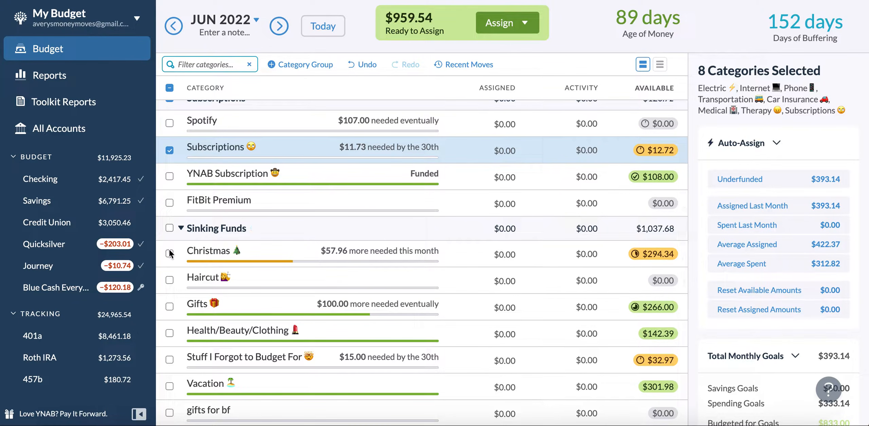
pyautogui.click(169, 254)
# Examine the remaining June categories from Sinking Funds through Savings and Investments to Fun for unfunded targets
pyautogui.scroll(-1, 170, 256)
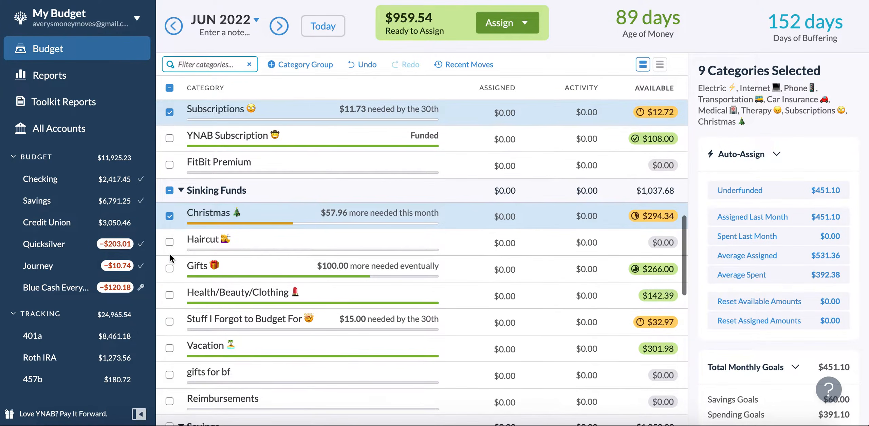
pyautogui.scroll(-1, 170, 253)
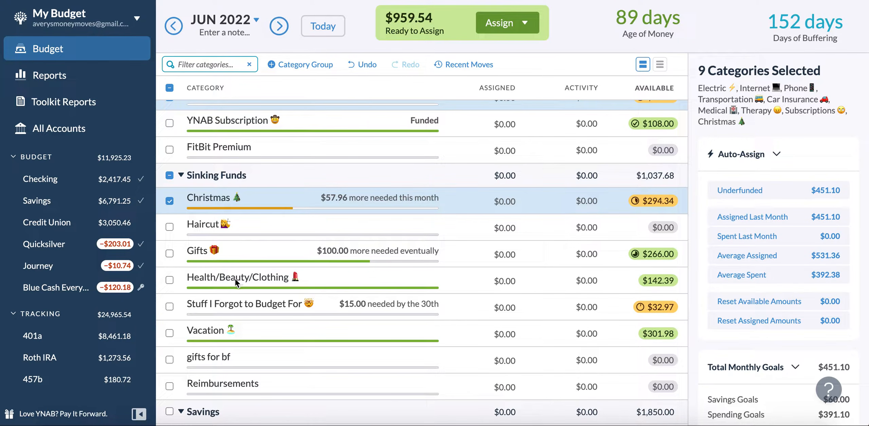
pyautogui.moveTo(235, 279)
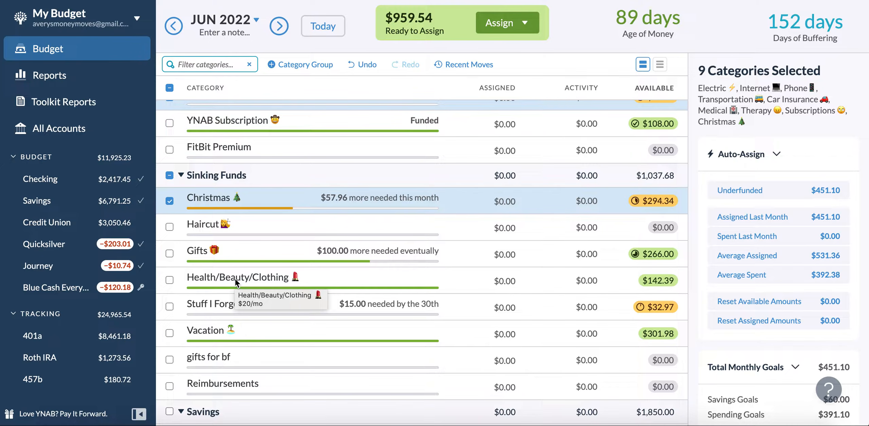
pyautogui.scroll(-2, 235, 278)
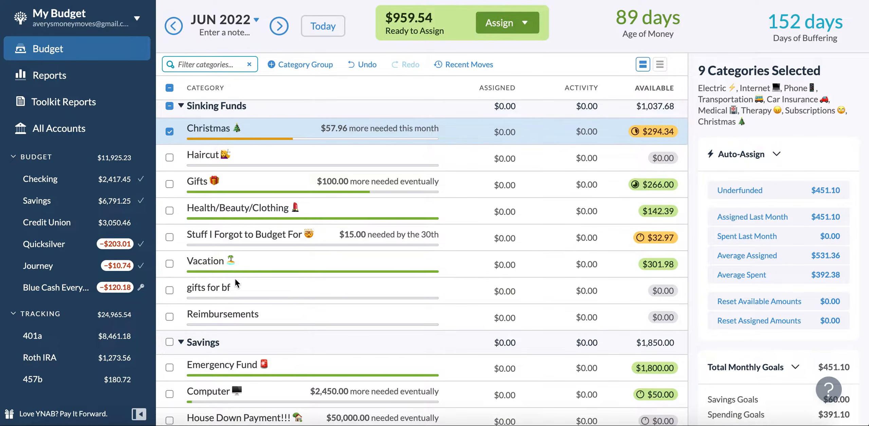
pyautogui.scroll(-1, 235, 278)
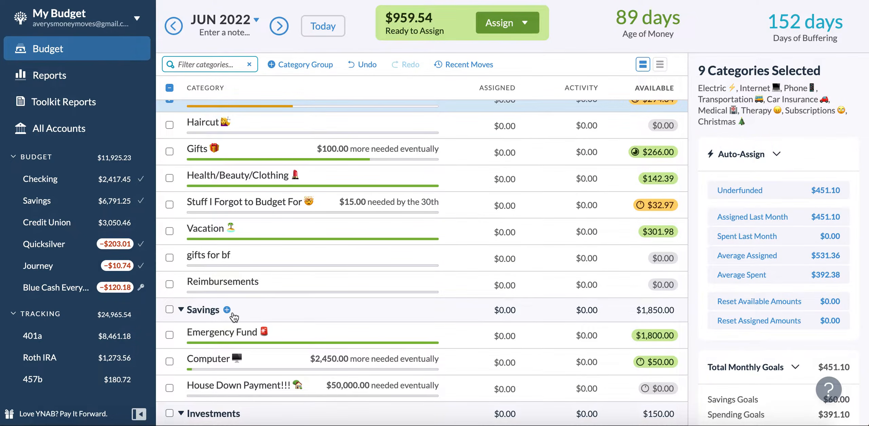
pyautogui.scroll(-5, 234, 316)
pyautogui.scroll(-9, 234, 317)
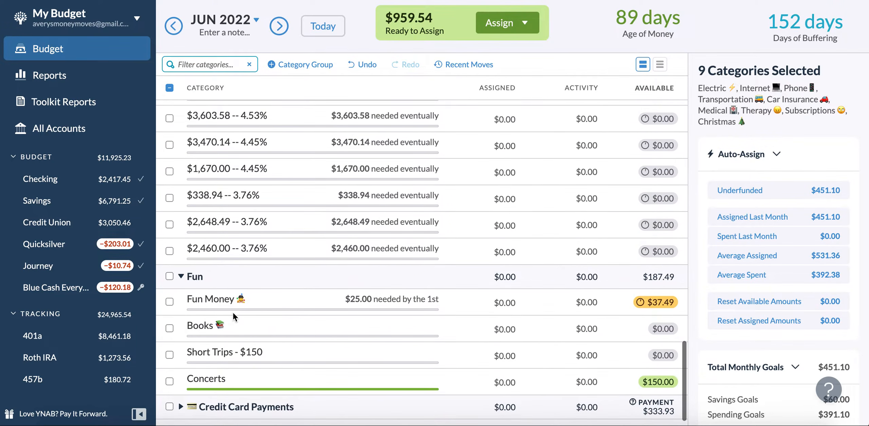
pyautogui.scroll(-1, 233, 317)
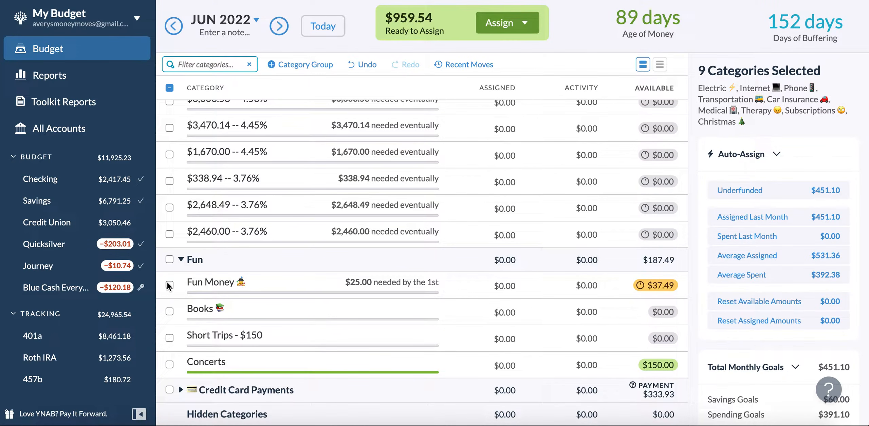
# Auto-assign the underfunded amounts to the nine selected June categories and clear the selection
pyautogui.scroll(20, 169, 288)
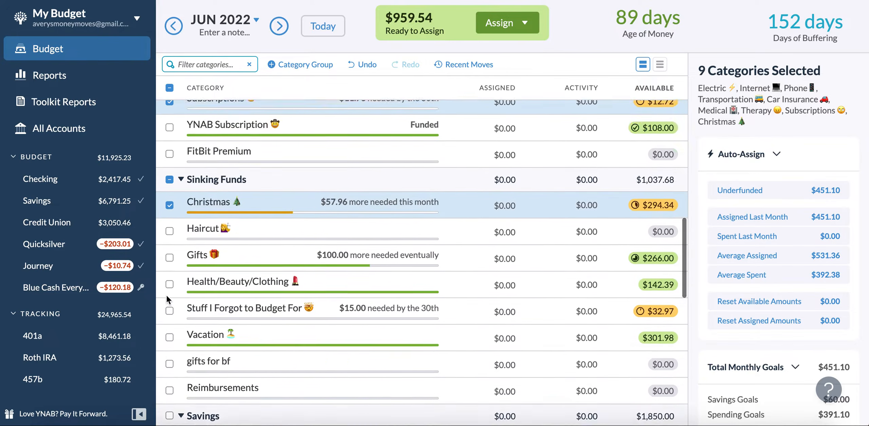
pyautogui.scroll(-8, 169, 300)
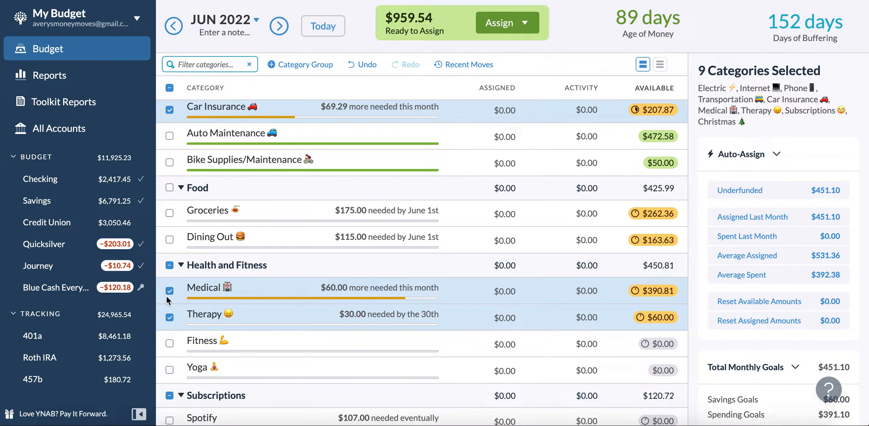
pyautogui.scroll(9, 169, 300)
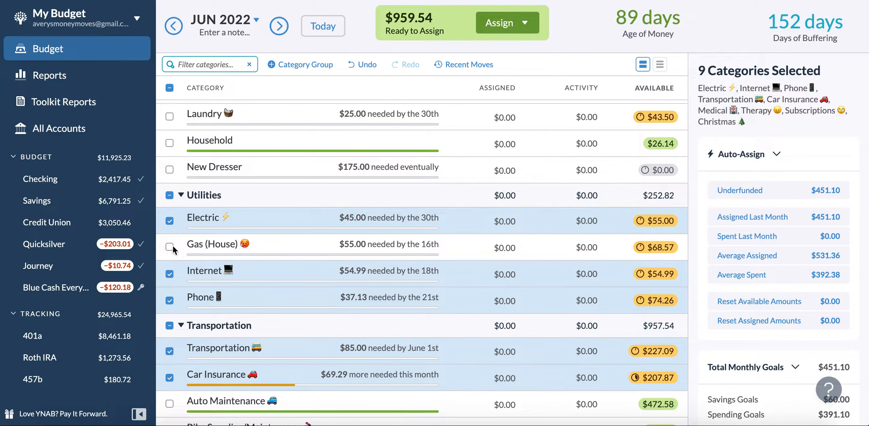
pyautogui.scroll(2, 589, 128)
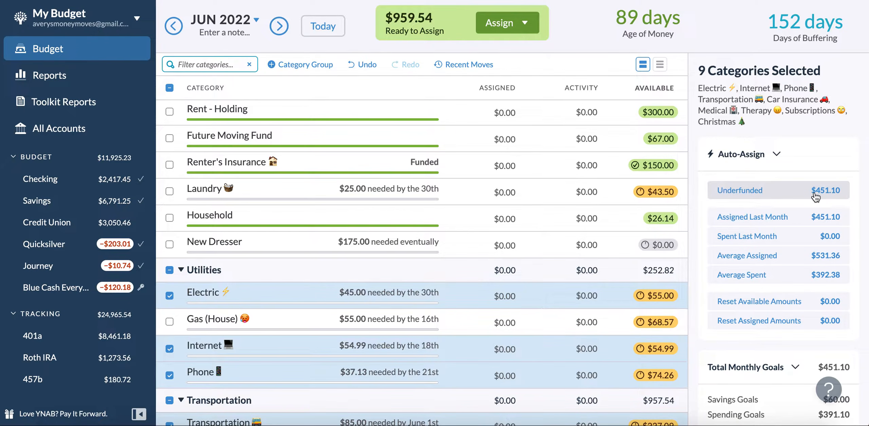
pyautogui.click(815, 196)
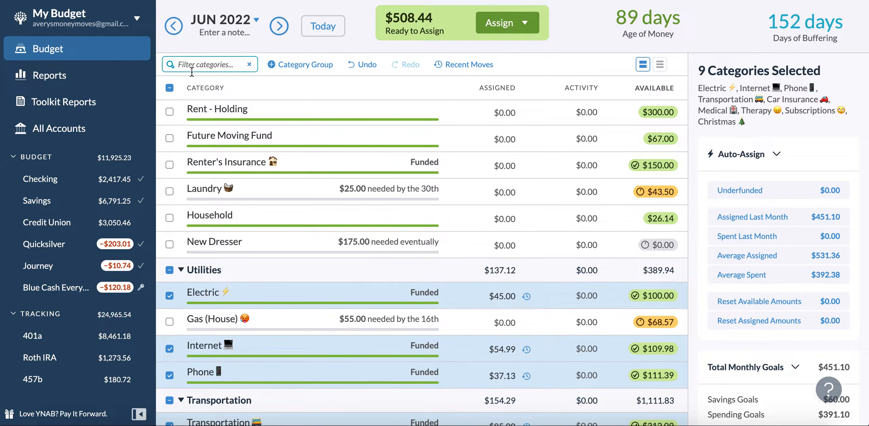
pyautogui.click(173, 87)
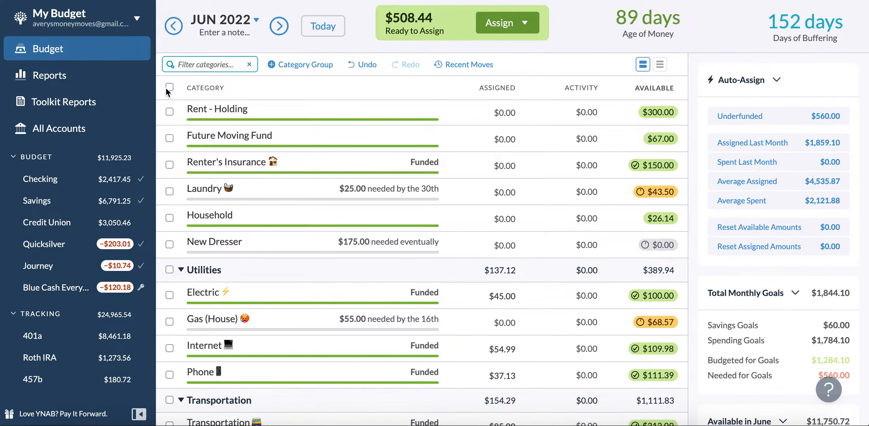
# Assign $25 to the Laundry category under Housing for June
pyautogui.moveTo(636, 86)
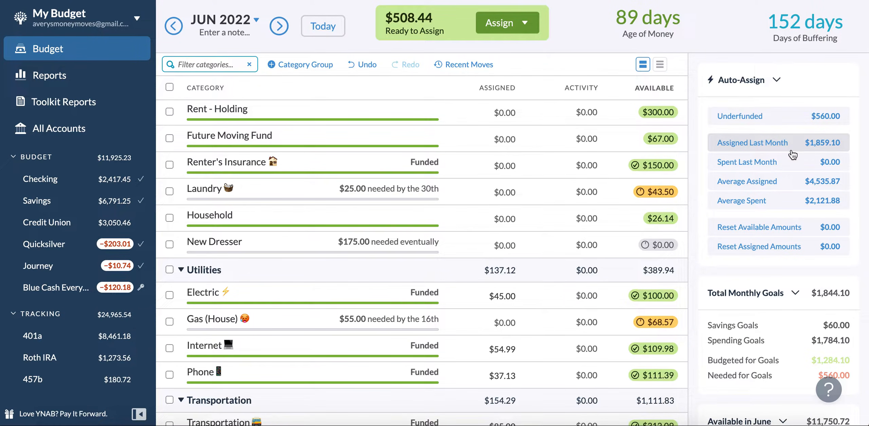
pyautogui.click(463, 114)
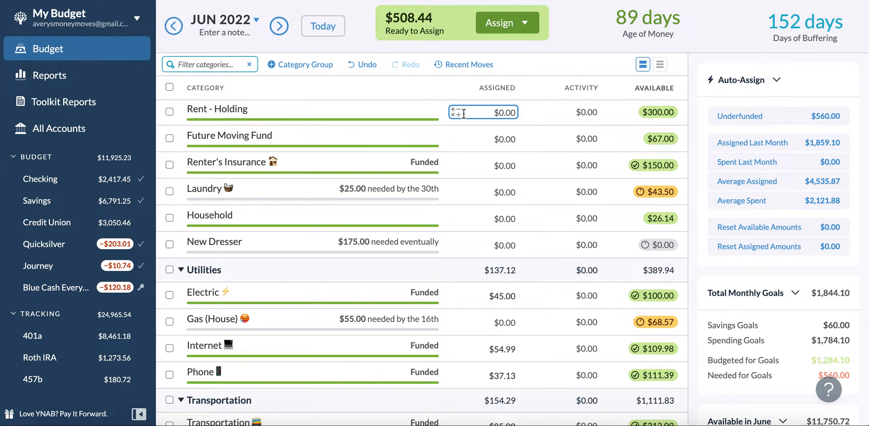
pyautogui.click(169, 192)
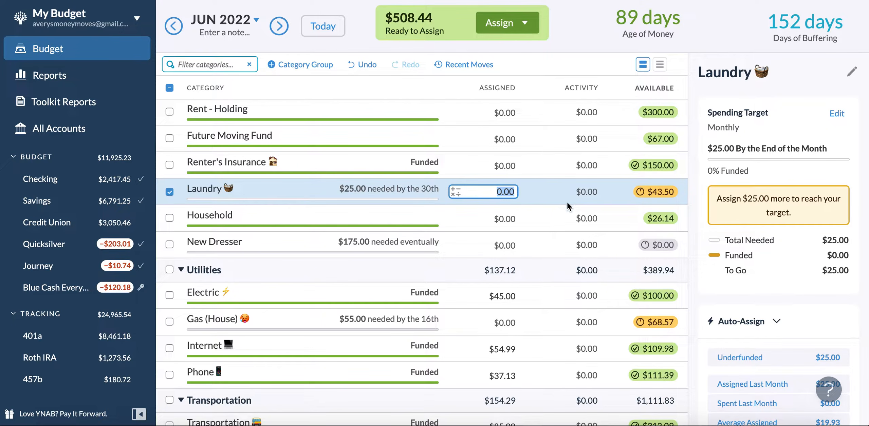
pyautogui.write('25')
pyautogui.press('Return')
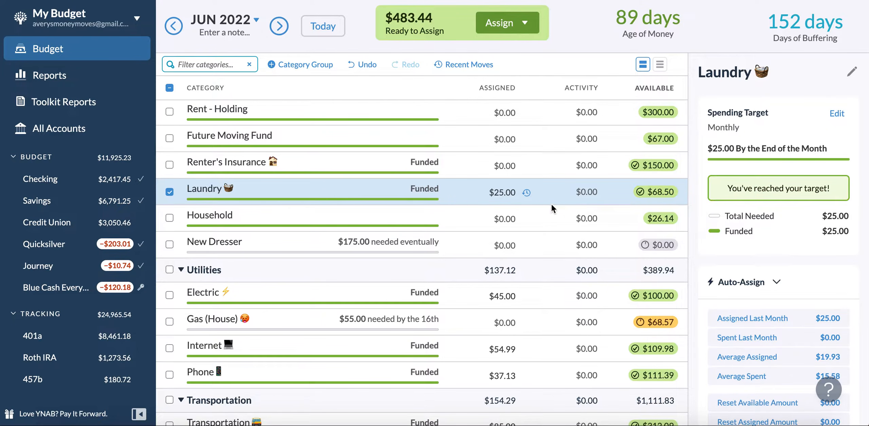
# Change the Gas (House) monthly spending target under Utilities to $50 and save it
pyautogui.scroll(-5, 379, 278)
pyautogui.click(219, 162)
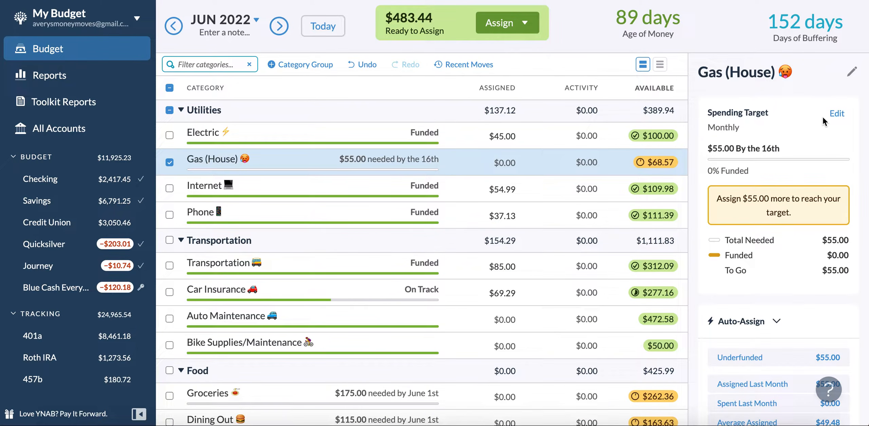
pyautogui.click(836, 114)
pyautogui.write('0')
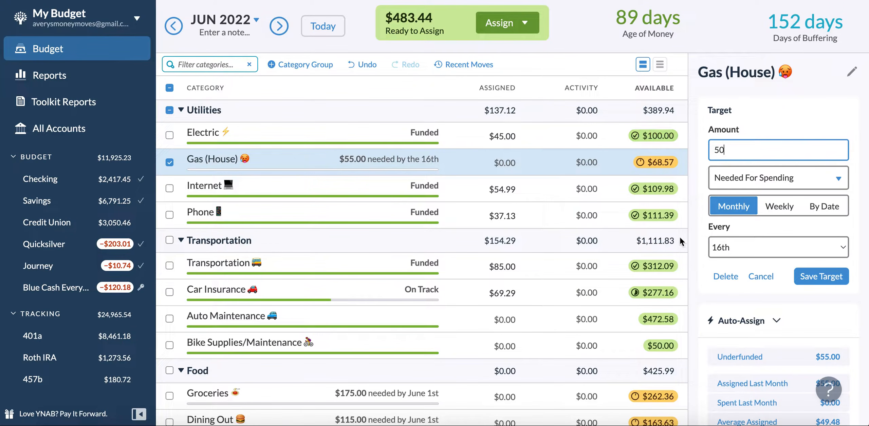
pyautogui.click(827, 277)
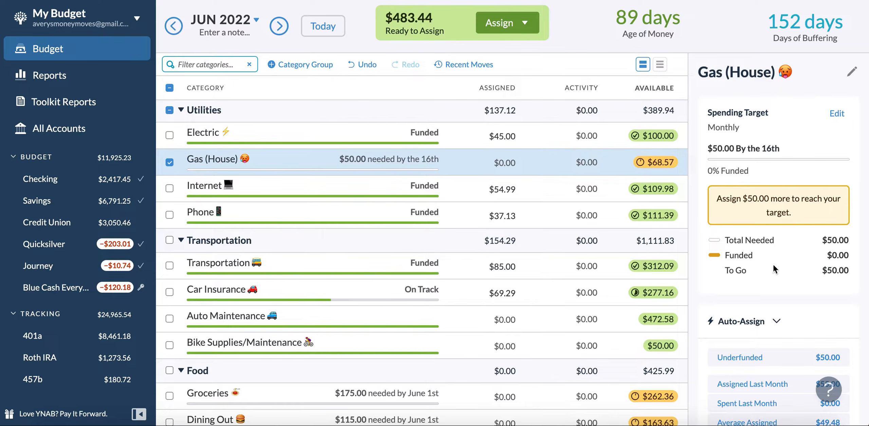
# Remove the amount assigned to the Laundry category for June
pyautogui.scroll(5, 536, 217)
pyautogui.click(498, 246)
pyautogui.press('BackSpace')
pyautogui.press('Return')
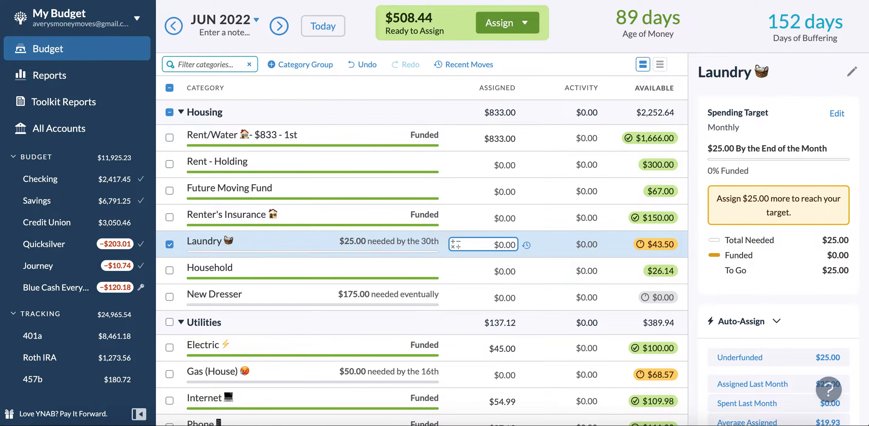
# Examine the June categories from Utilities through Health and Fitness, and clear the Laundry selection under Housing
pyautogui.scroll(-2, 420, 237)
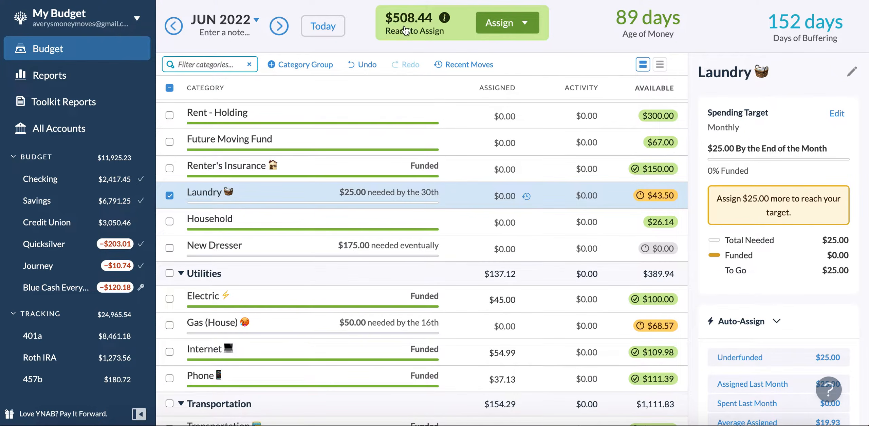
pyautogui.scroll(-2, 403, 237)
pyautogui.scroll(-1, 403, 236)
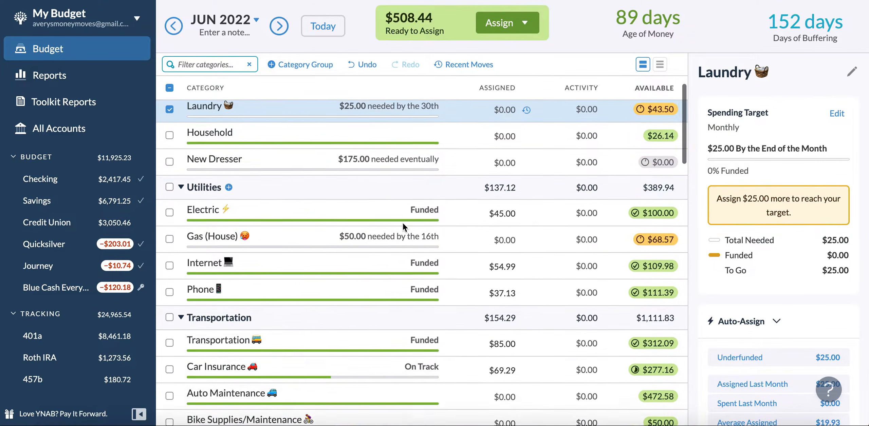
pyautogui.scroll(-5, 403, 227)
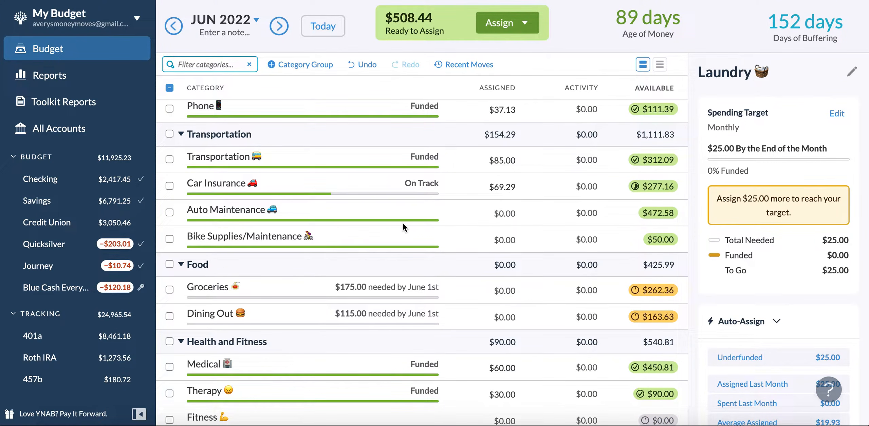
pyautogui.scroll(-3, 402, 225)
pyautogui.scroll(-1, 402, 226)
pyautogui.scroll(12, 402, 225)
pyautogui.click(170, 111)
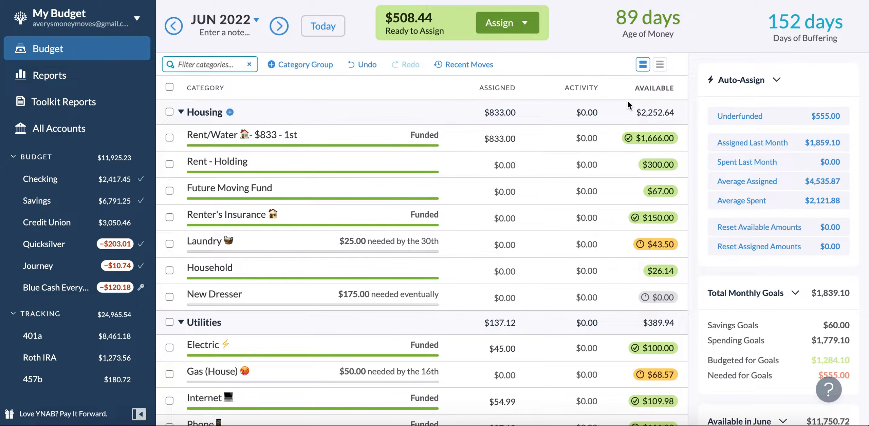
# Examine all June category groups from Housing through Fun for targets that still need money
pyautogui.scroll(-10, 485, 245)
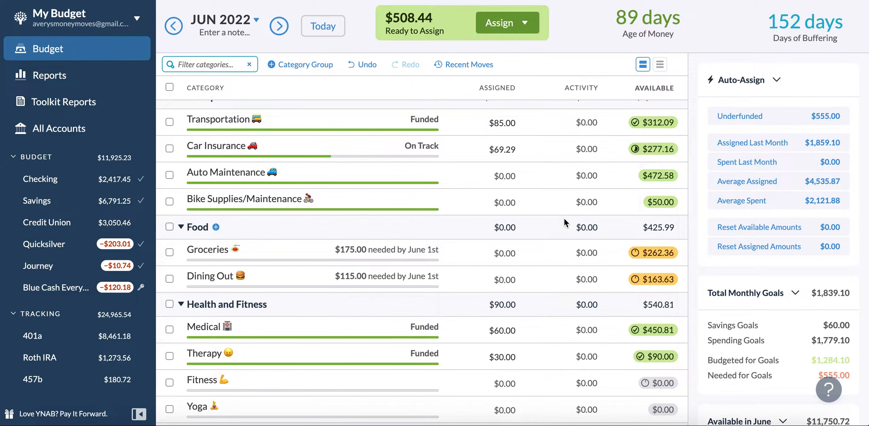
pyautogui.scroll(-10, 564, 223)
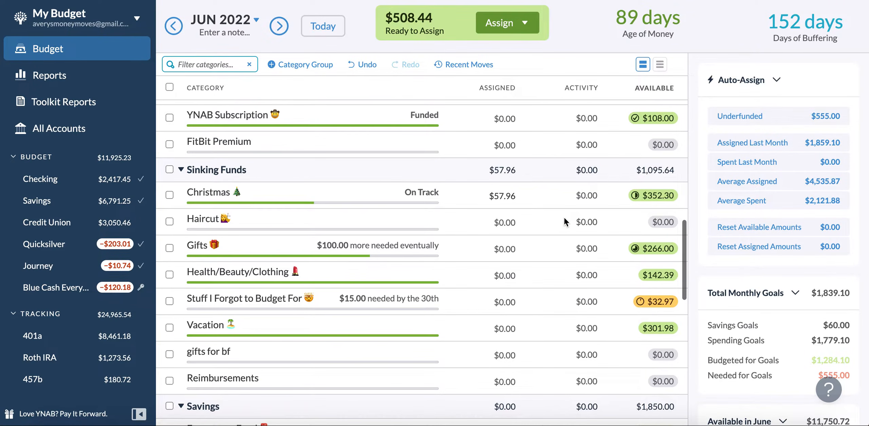
pyautogui.scroll(-10, 564, 222)
pyautogui.scroll(8, 564, 223)
pyautogui.scroll(10, 563, 216)
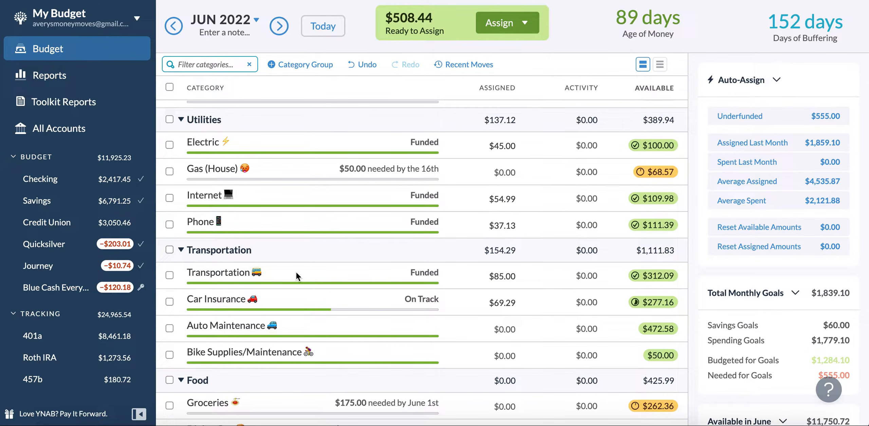
pyautogui.scroll(6, 296, 273)
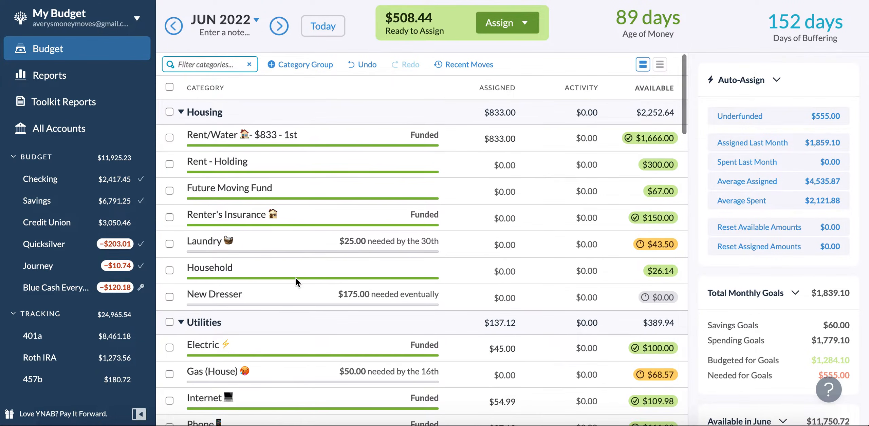
pyautogui.scroll(-15, 295, 278)
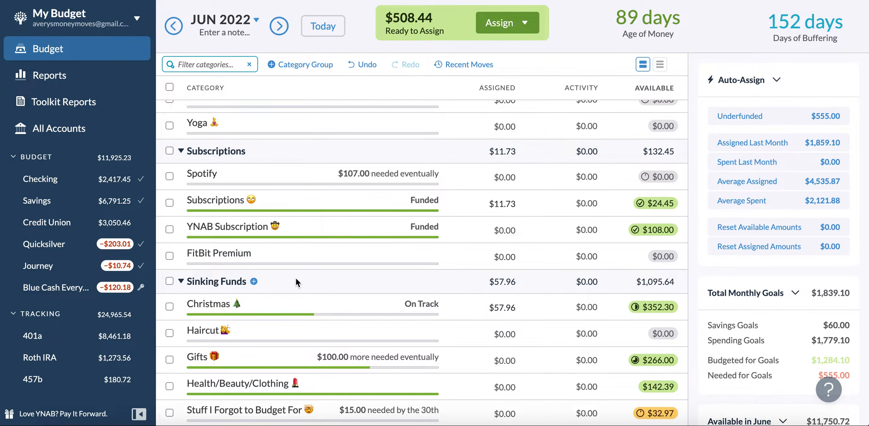
pyautogui.scroll(-15, 296, 279)
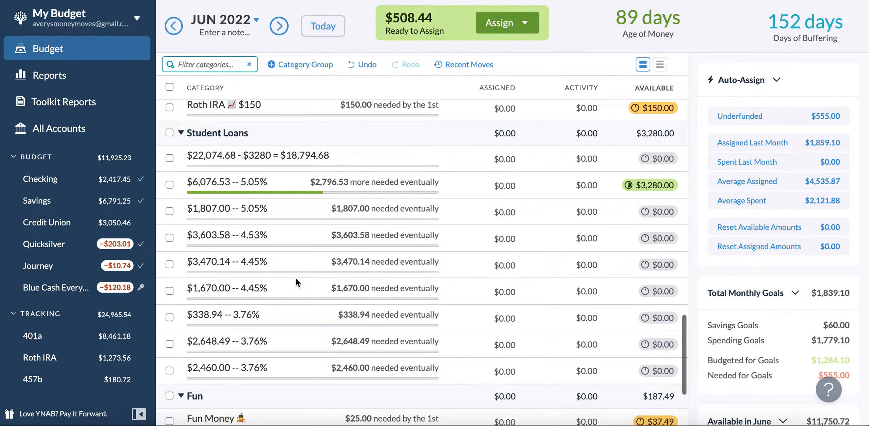
pyautogui.scroll(3, 295, 277)
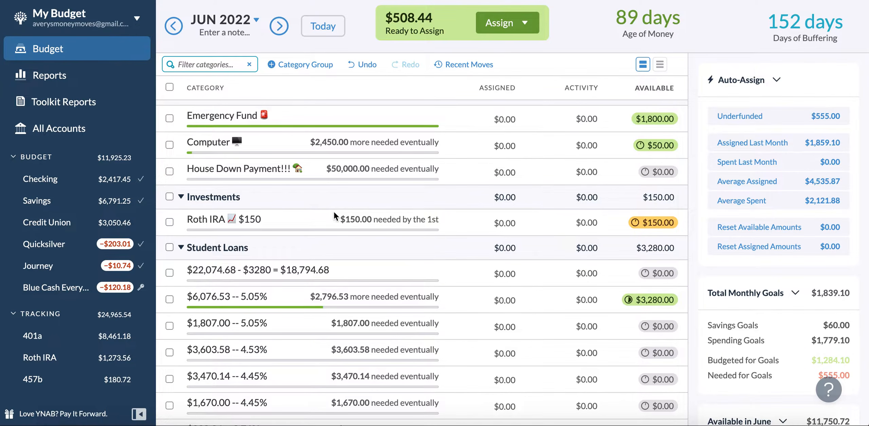
pyautogui.scroll(-7, 334, 213)
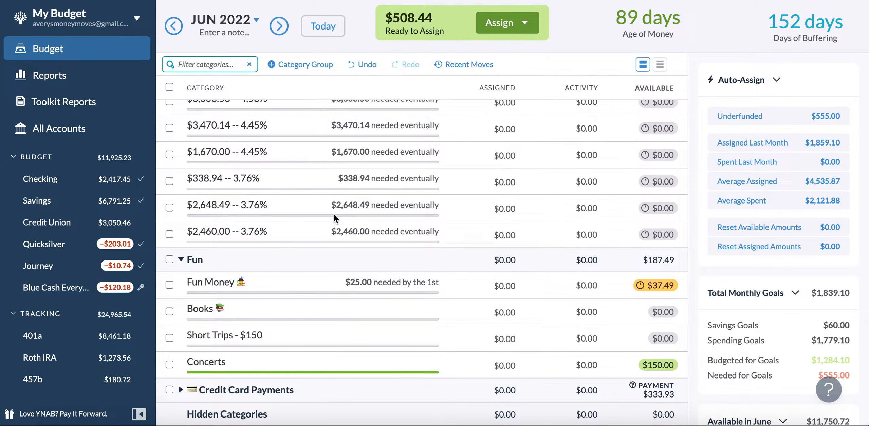
# Return to the April 2022 budget and review its category balances from Housing through Transportation and in Fun
pyautogui.click(172, 27)
pyautogui.click(173, 31)
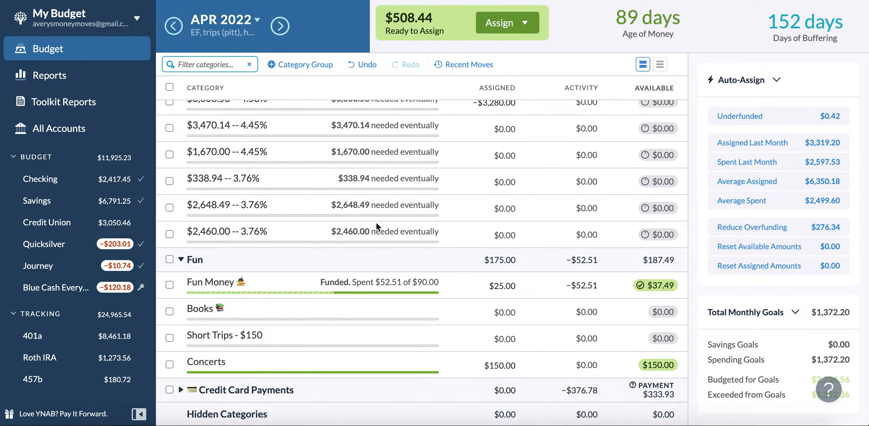
pyautogui.scroll(1, 377, 222)
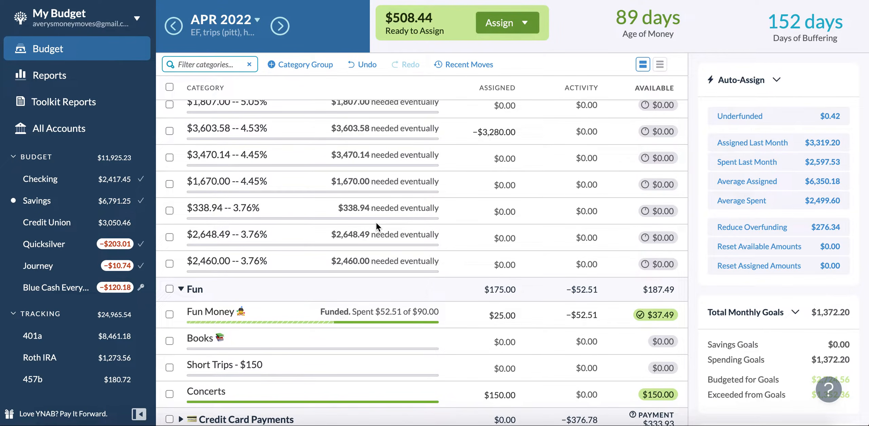
pyautogui.scroll(-1, 376, 221)
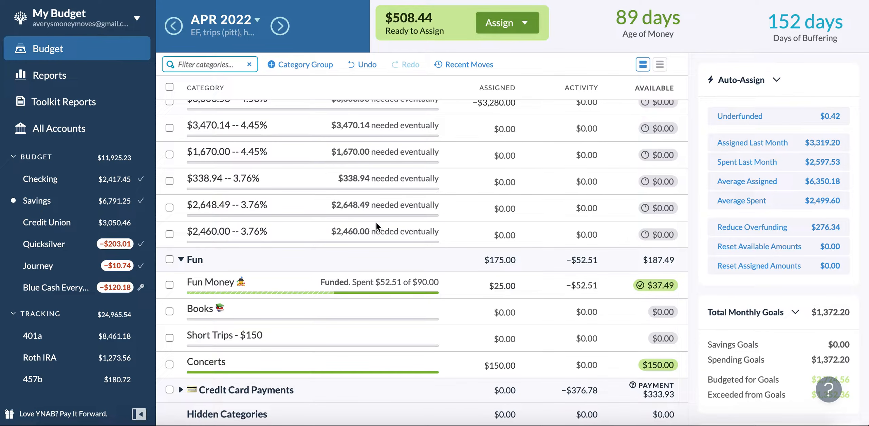
pyautogui.scroll(15, 376, 221)
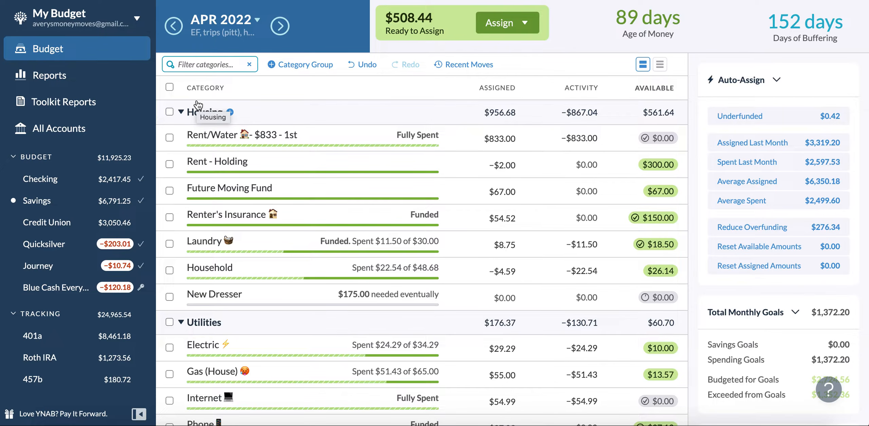
pyautogui.scroll(-2, 223, 129)
pyautogui.scroll(-2, 223, 127)
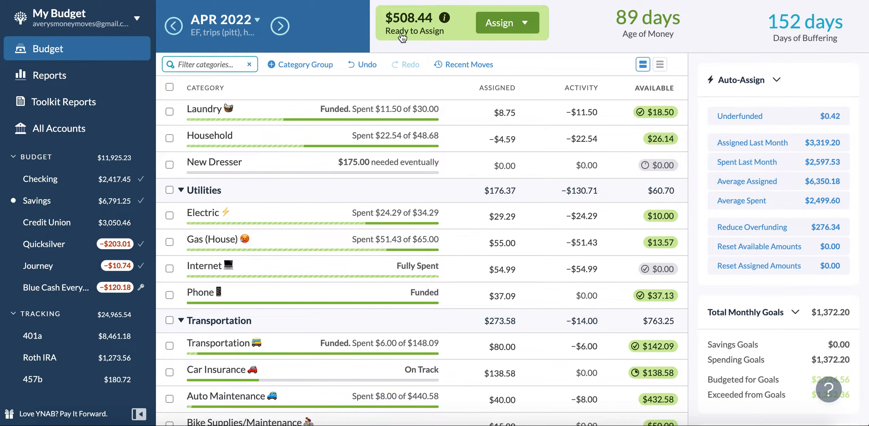
pyautogui.scroll(4, 431, 66)
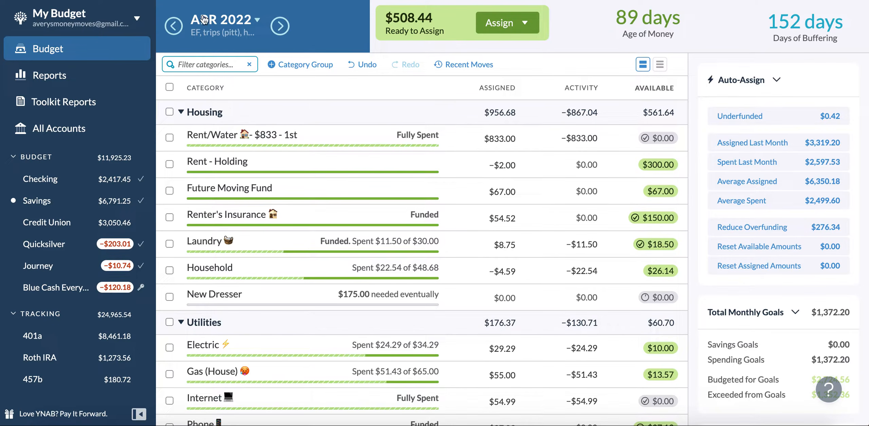
# Read the April 2022 month note, close it, and review the April Sinking Funds, Savings and Investments categories
pyautogui.click(212, 33)
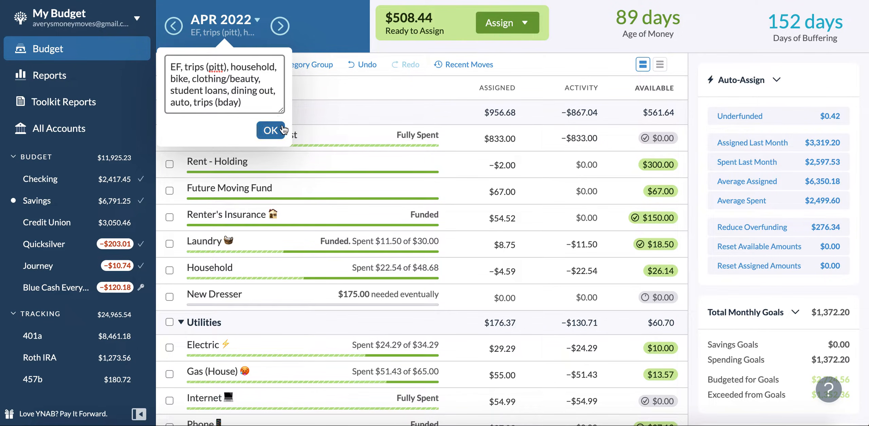
pyautogui.click(271, 130)
pyautogui.scroll(-15, 255, 198)
pyautogui.scroll(-1, 255, 201)
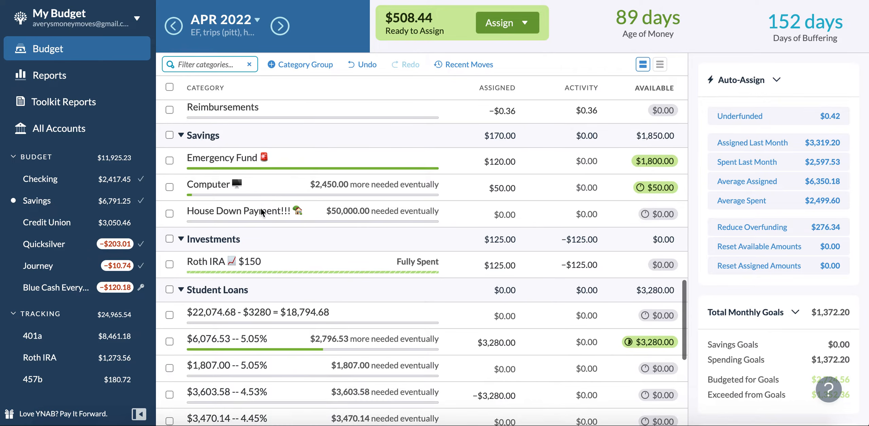
pyautogui.scroll(5, 267, 210)
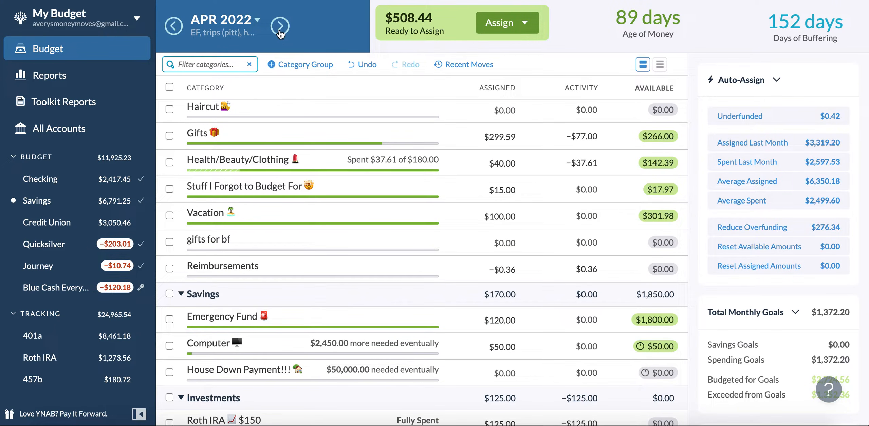
# Add $100 to the money assigned to Gifts in April 2022, and check its target in May 2022
pyautogui.click(280, 27)
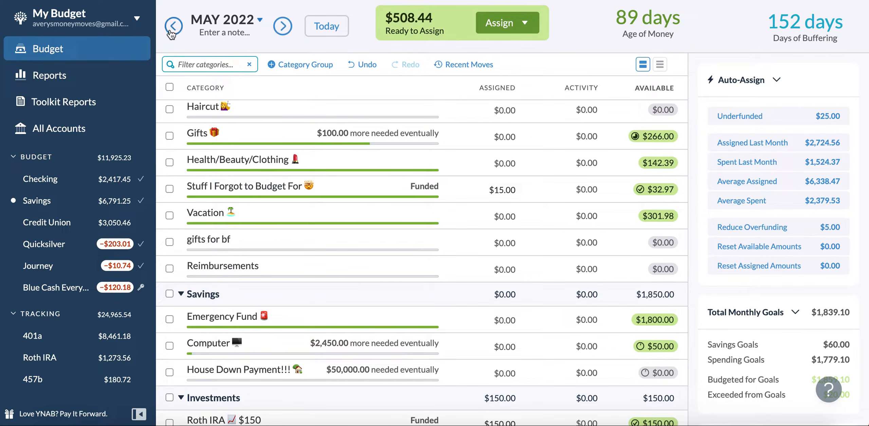
pyautogui.click(173, 28)
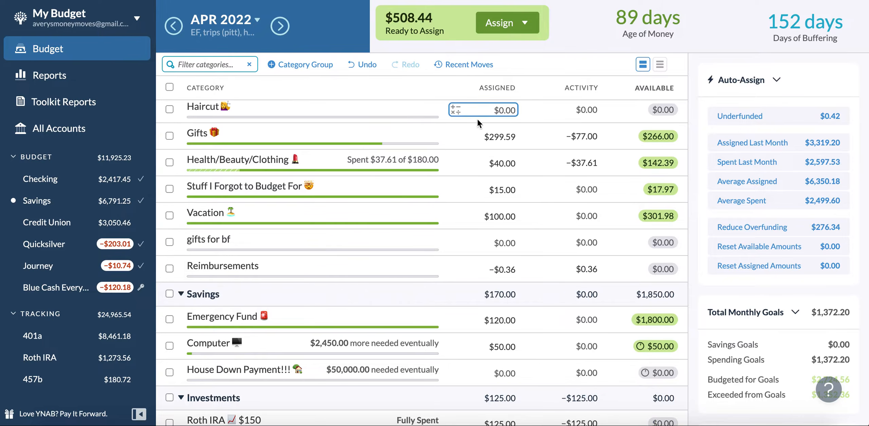
pyautogui.click(522, 138)
pyautogui.press('Right')
pyautogui.write('+100')
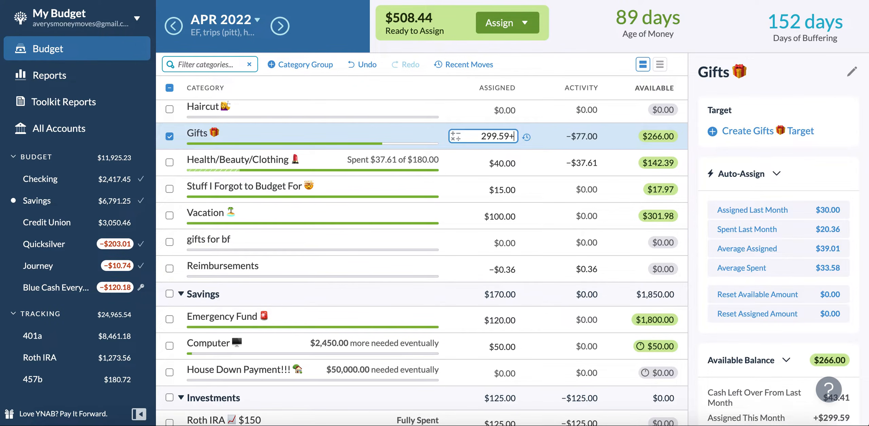
pyautogui.press('Return')
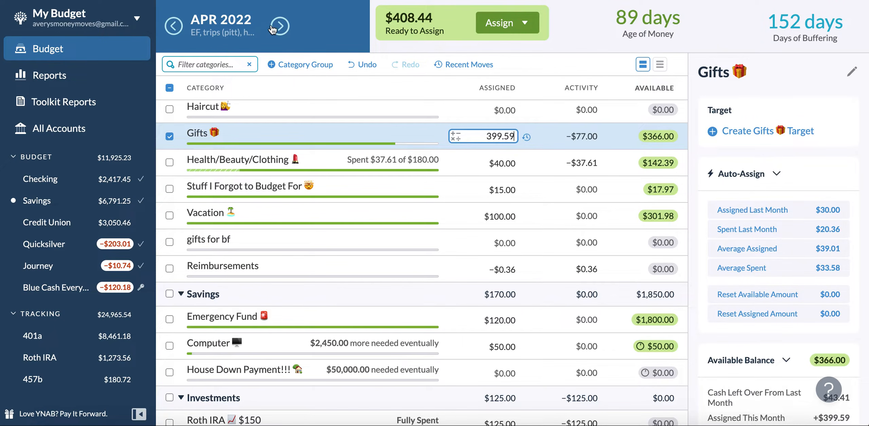
pyautogui.click(284, 27)
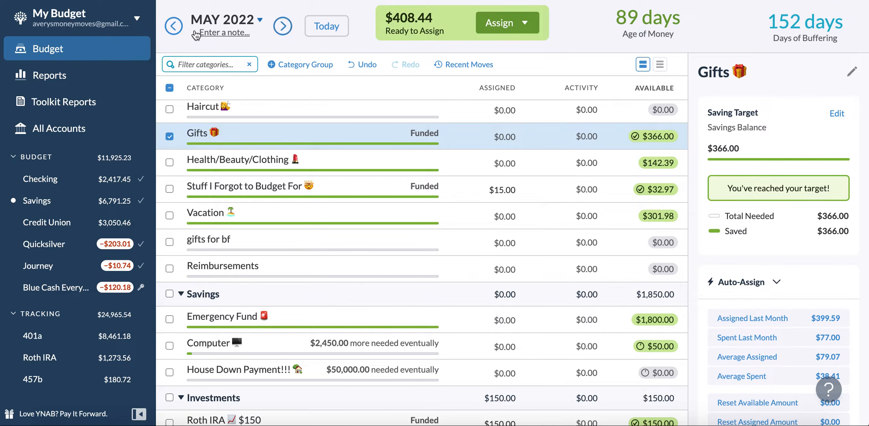
pyautogui.click(181, 32)
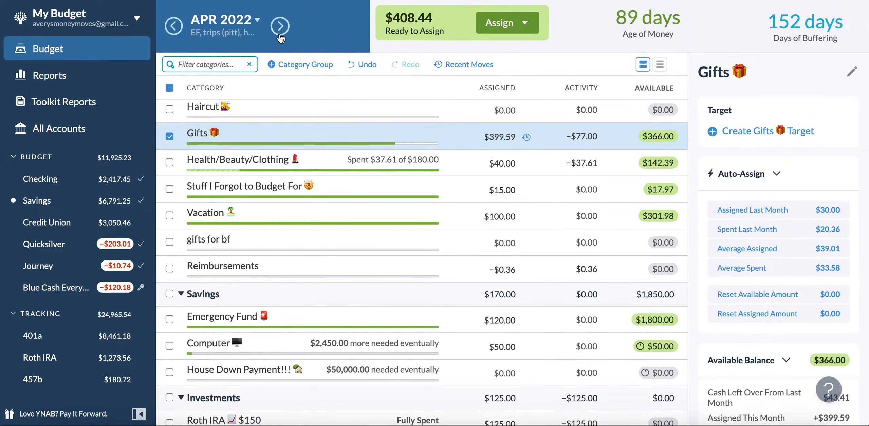
pyautogui.click(283, 30)
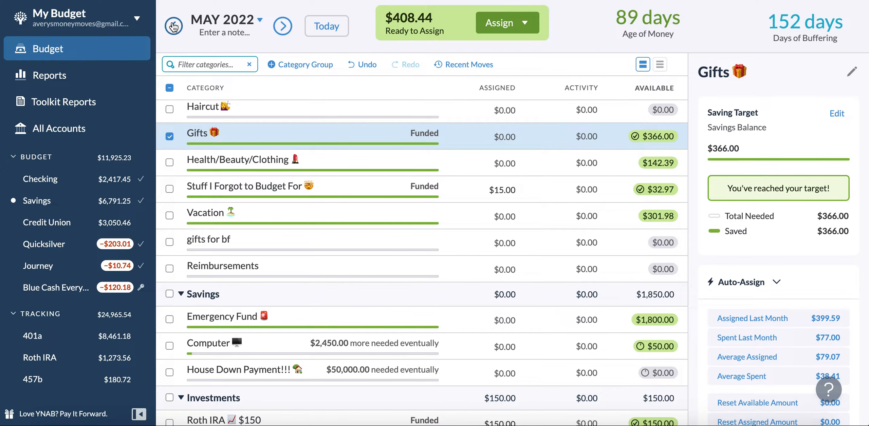
pyautogui.click(174, 26)
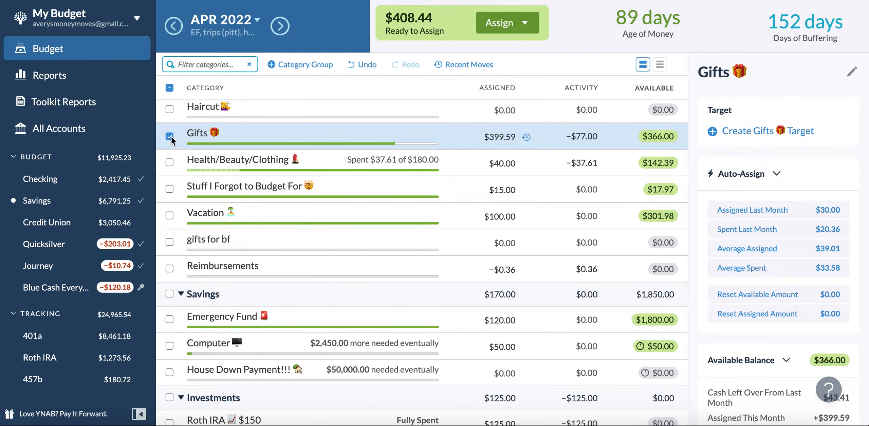
pyautogui.click(174, 145)
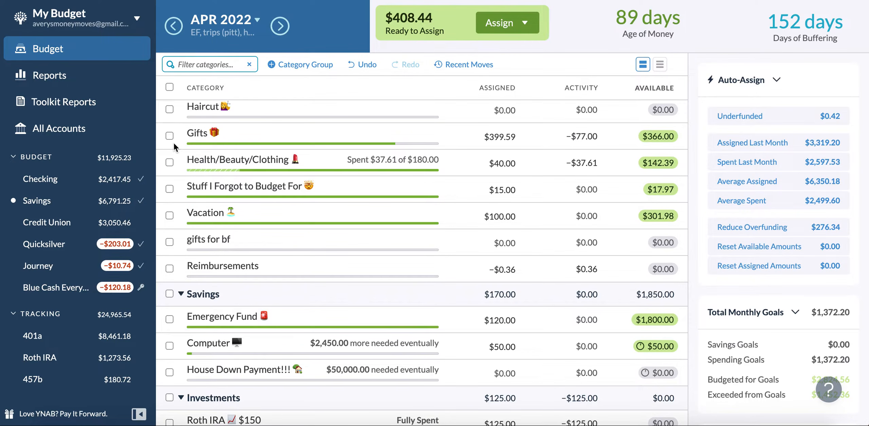
# Review the April 2022 categories from Housing through Student Loans and reread the April month note
pyautogui.scroll(5, 174, 147)
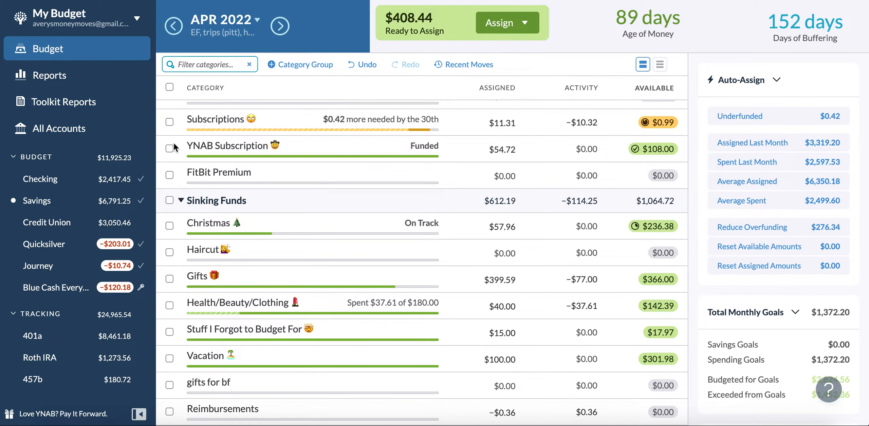
pyautogui.scroll(2, 174, 146)
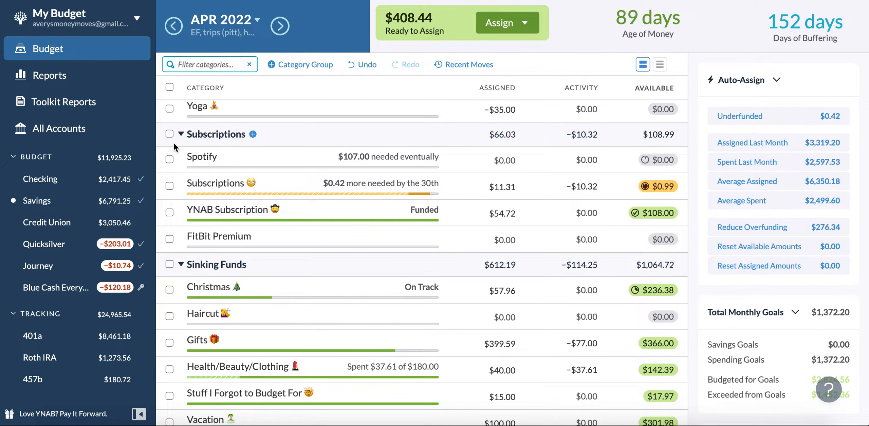
pyautogui.scroll(2, 245, 262)
pyautogui.scroll(4, 223, 239)
pyautogui.scroll(8, 223, 239)
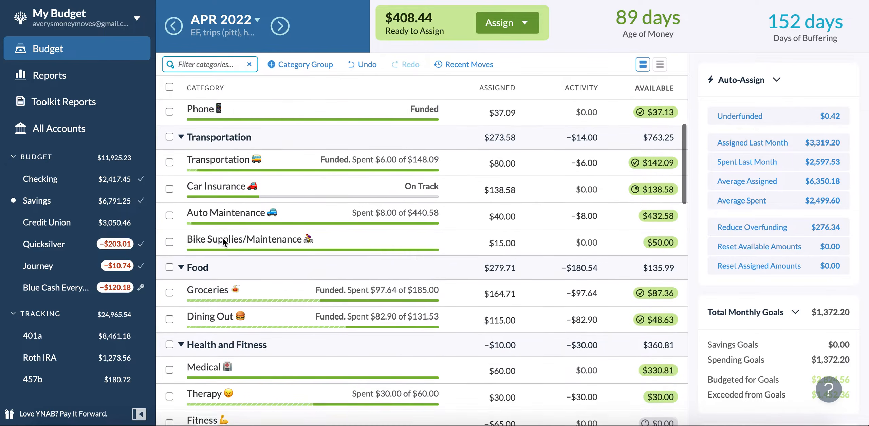
pyautogui.scroll(6, 223, 238)
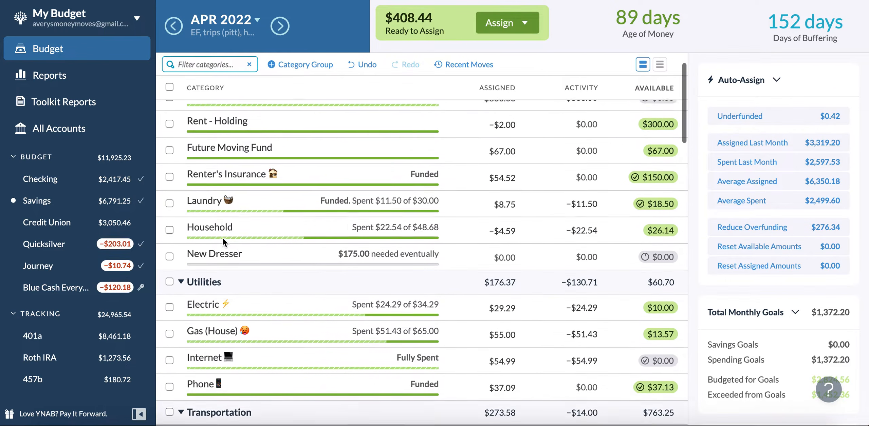
pyautogui.scroll(-10, 223, 238)
pyautogui.scroll(-15, 222, 238)
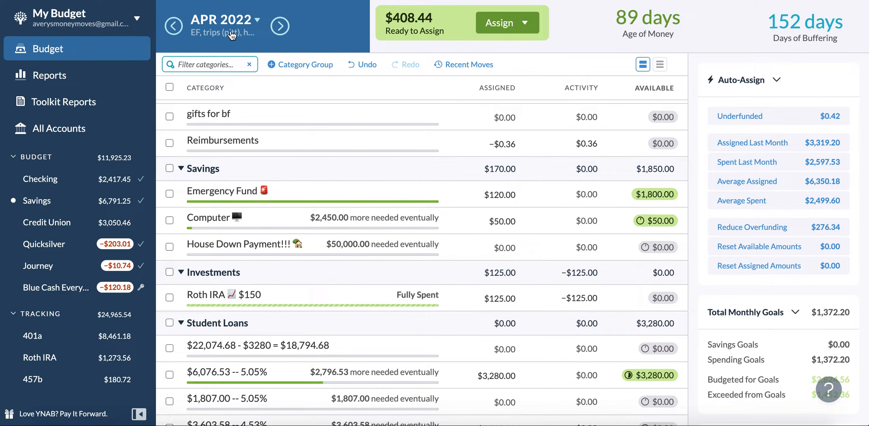
pyautogui.click(222, 33)
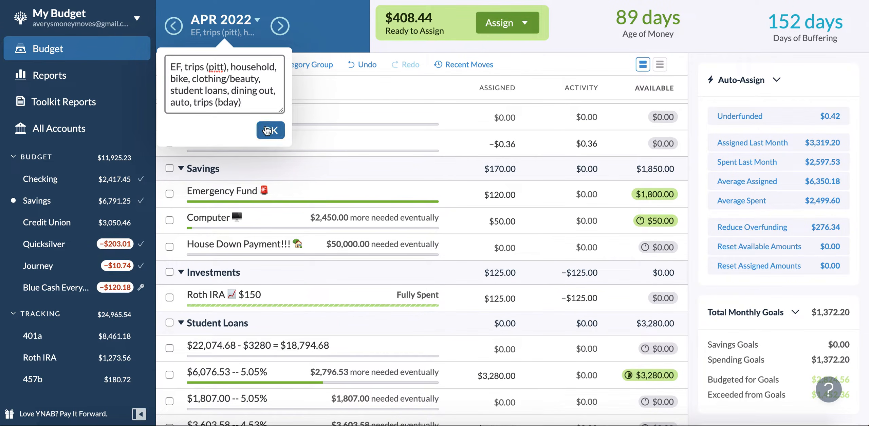
pyautogui.click(271, 130)
# Add $50 to the money assigned to Computer under Savings in April 2022, and clear the category's selection
pyautogui.click(512, 221)
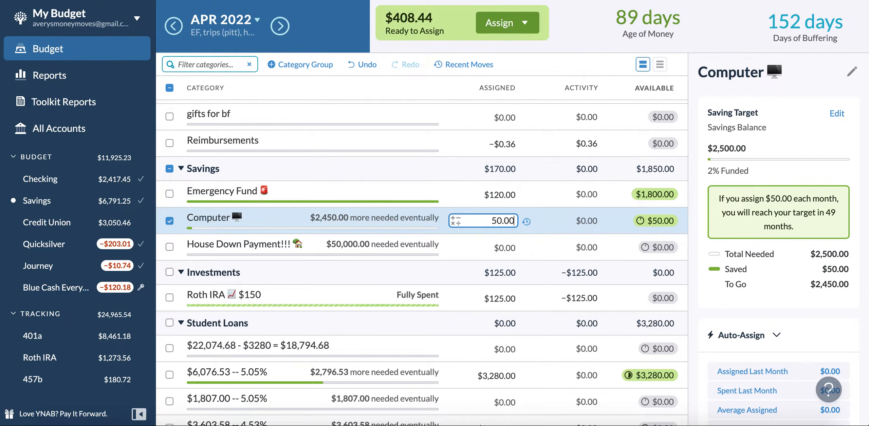
pyautogui.write('+50')
pyautogui.press('Return')
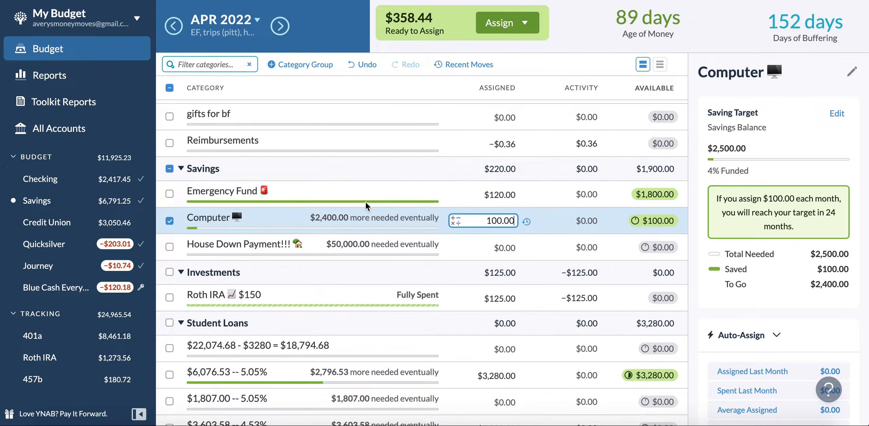
pyautogui.scroll(-1, 366, 206)
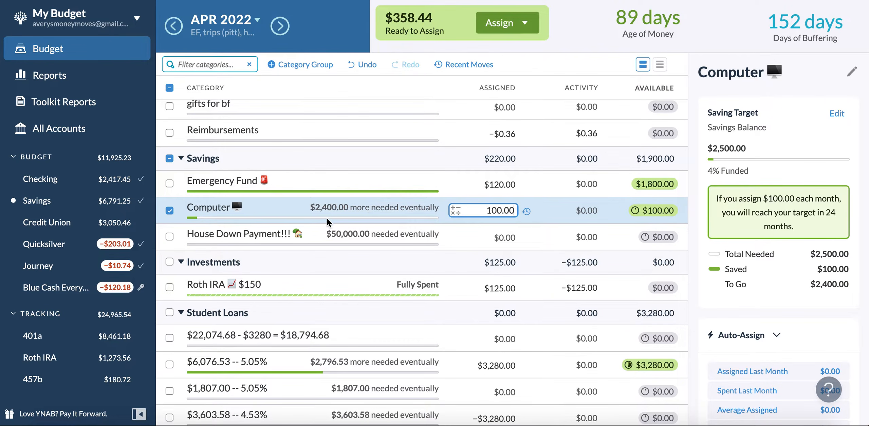
pyautogui.click(209, 208)
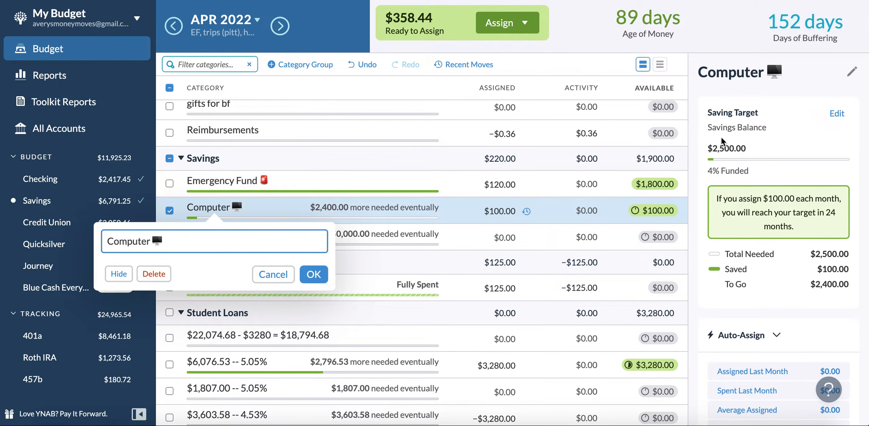
pyautogui.click(169, 216)
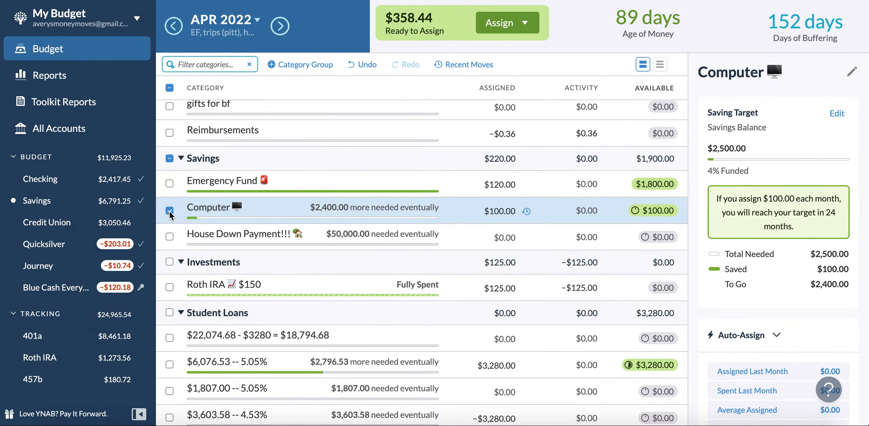
pyautogui.click(170, 211)
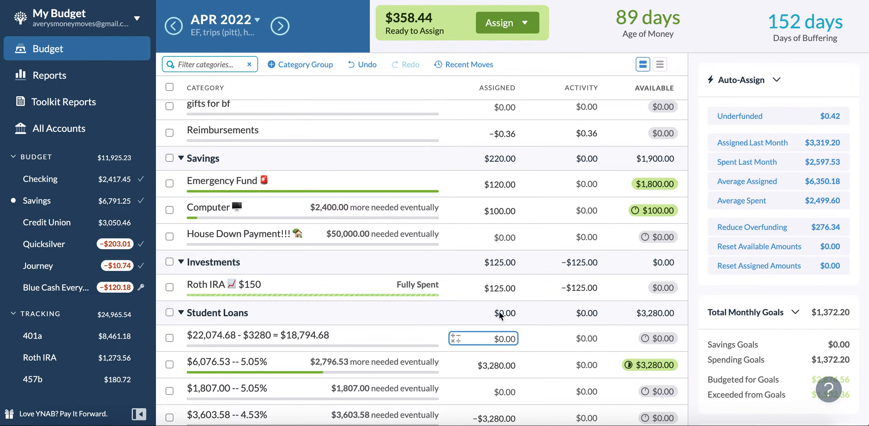
# Add $30 to the money assigned to the Roth IRA category under Investments in April 2022
pyautogui.click(499, 291)
pyautogui.click(499, 292)
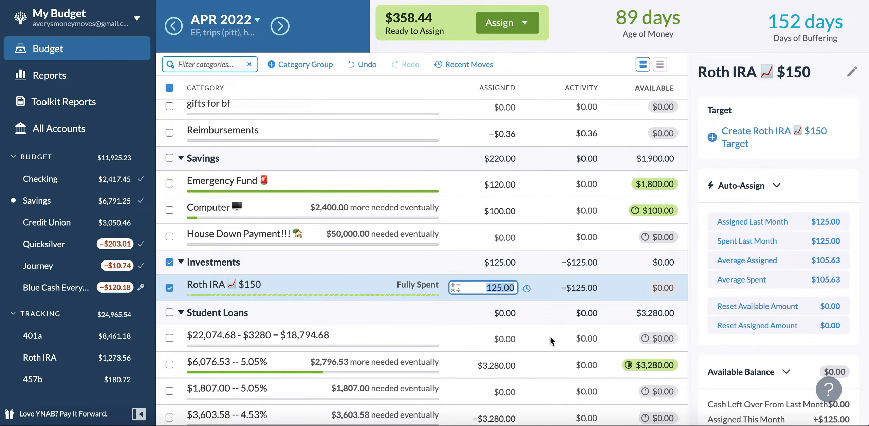
pyautogui.write('+30')
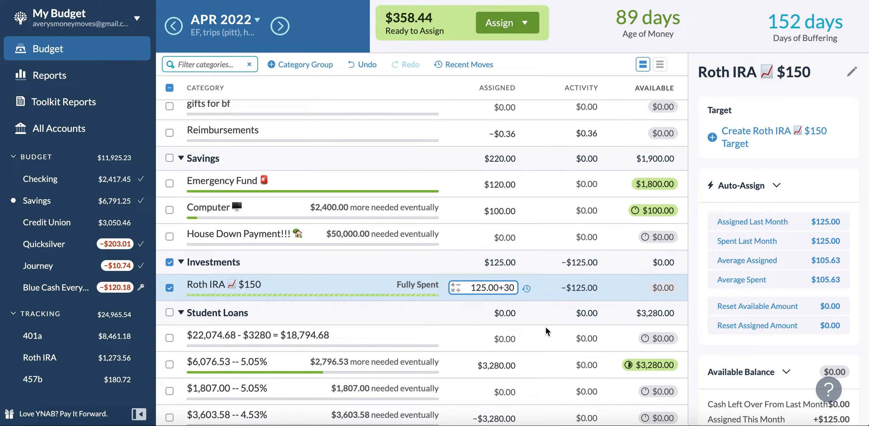
pyautogui.press('Return')
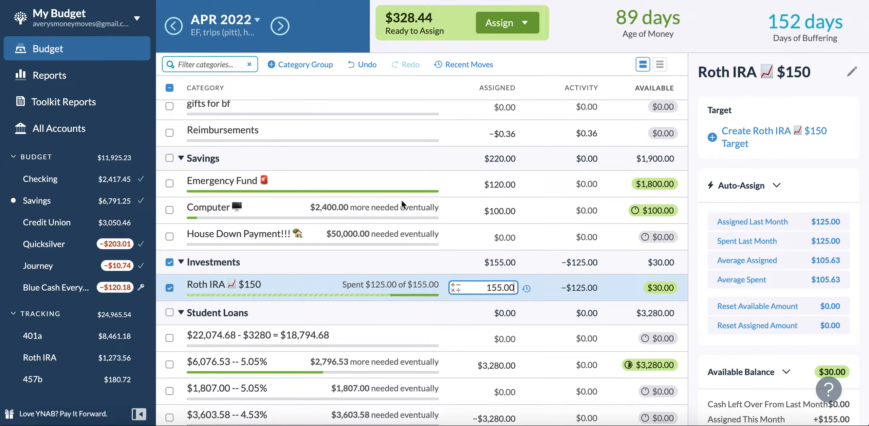
# Add $100 to the money assigned to Vacation under Sinking Funds in April 2022
pyautogui.scroll(-5, 401, 201)
pyautogui.scroll(-4, 402, 201)
pyautogui.scroll(1, 402, 201)
pyautogui.scroll(-1, 402, 201)
pyautogui.scroll(4, 402, 201)
pyautogui.scroll(10, 401, 201)
pyautogui.click(515, 238)
pyautogui.click(516, 239)
pyautogui.write('+100')
pyautogui.press('Return')
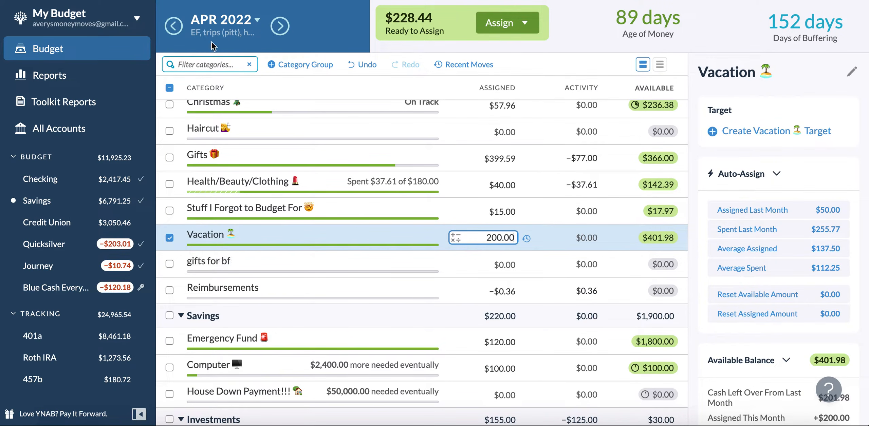
# Compare the Sinking Funds and Savings categories in June, May and April 2022, and reread the April month note
pyautogui.click(280, 27)
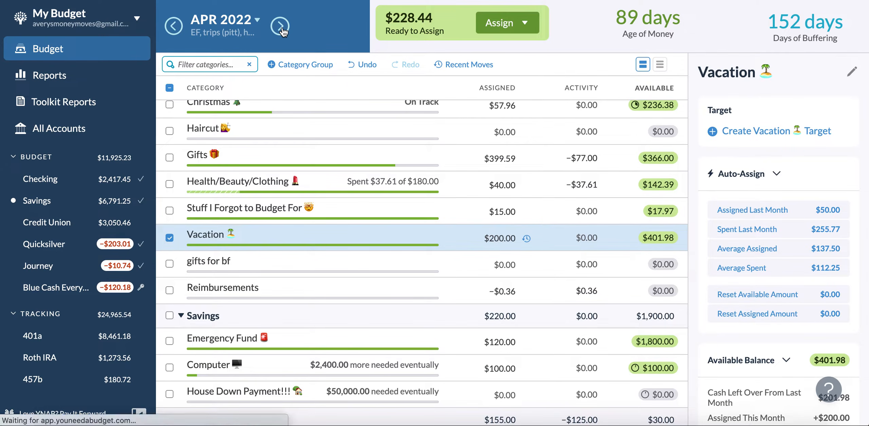
pyautogui.click(283, 27)
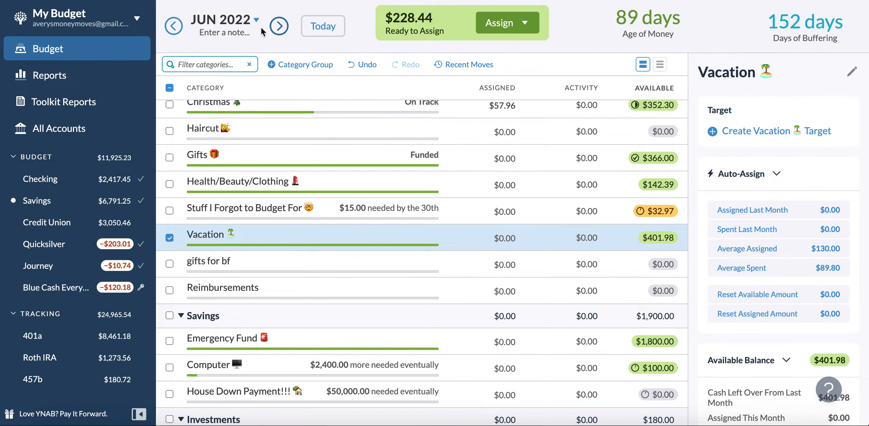
pyautogui.click(175, 27)
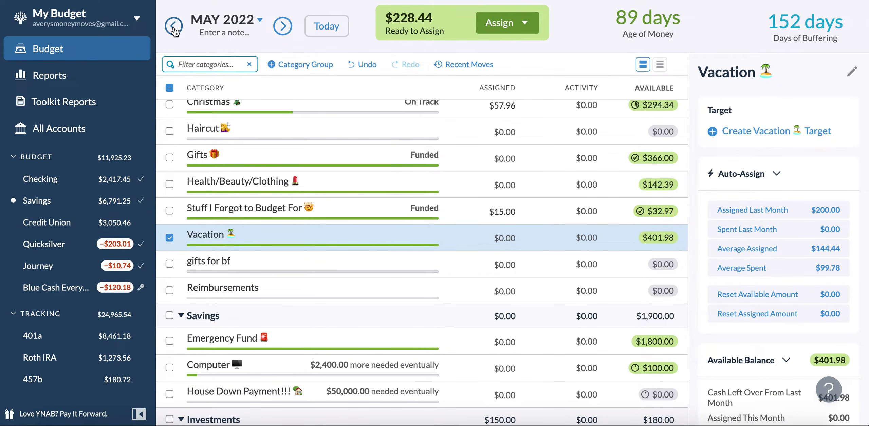
pyautogui.click(174, 27)
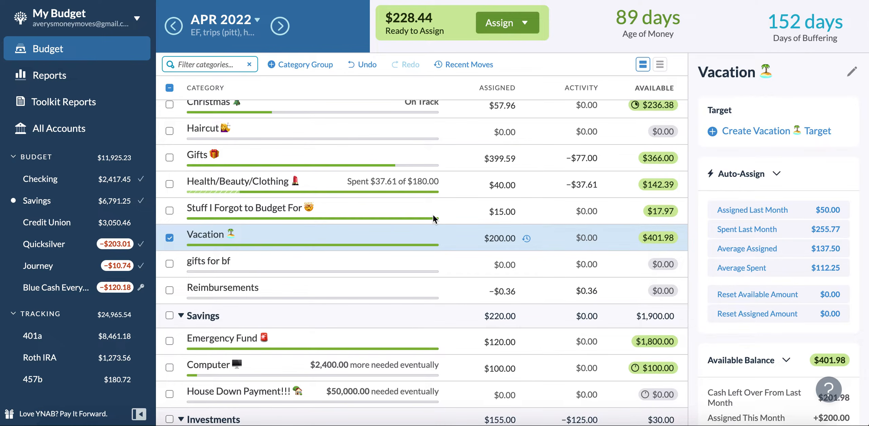
pyautogui.scroll(1, 435, 219)
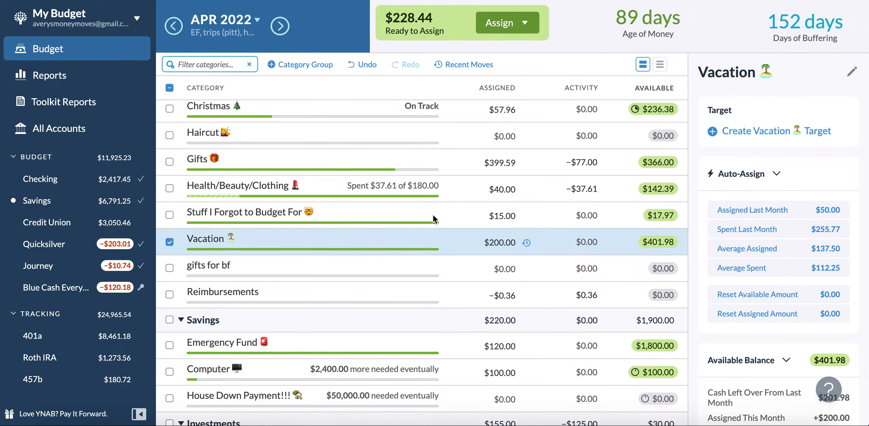
pyautogui.scroll(6, 433, 213)
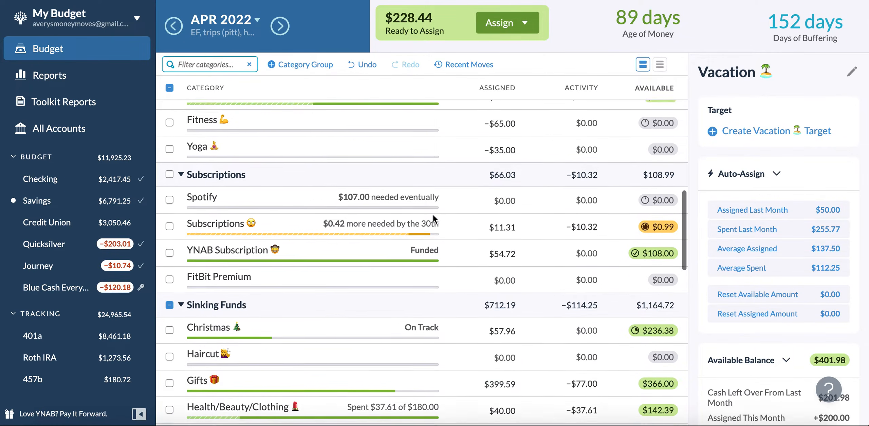
pyautogui.scroll(2, 433, 214)
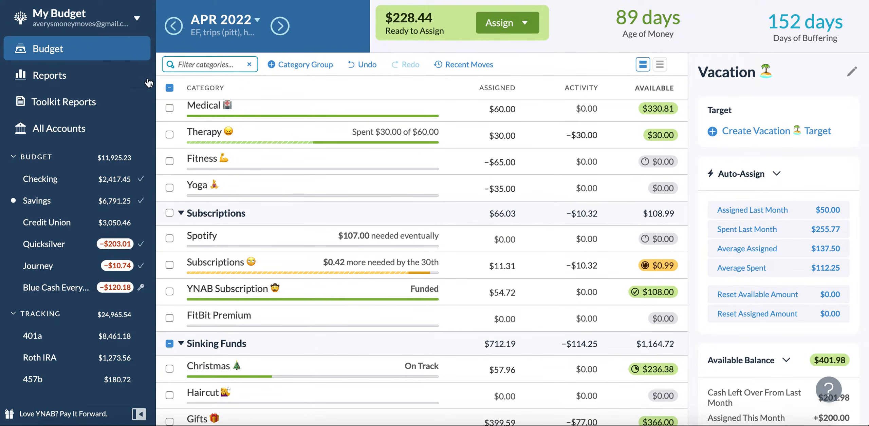
pyautogui.click(203, 33)
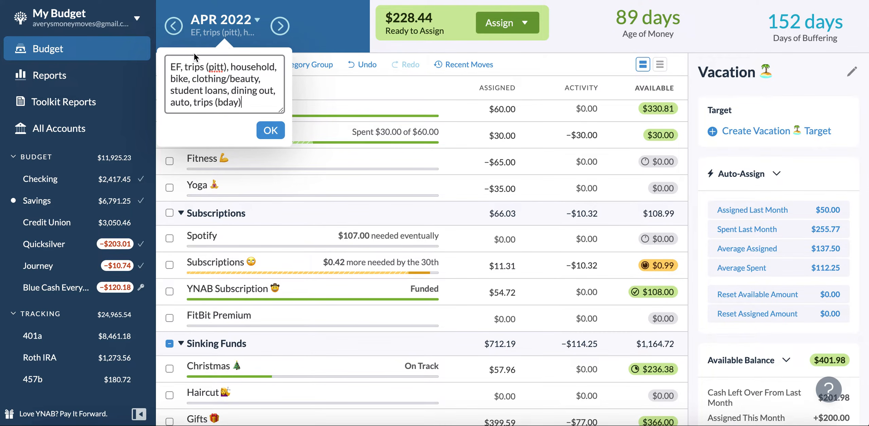
pyautogui.click(278, 131)
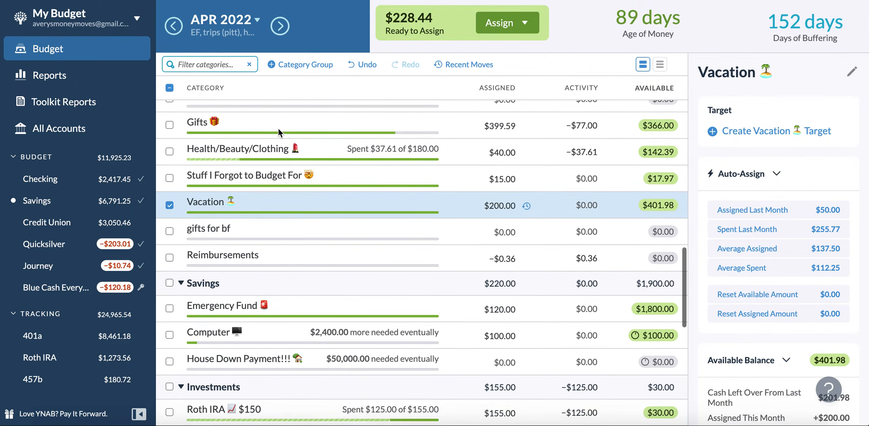
pyautogui.scroll(-4, 511, 265)
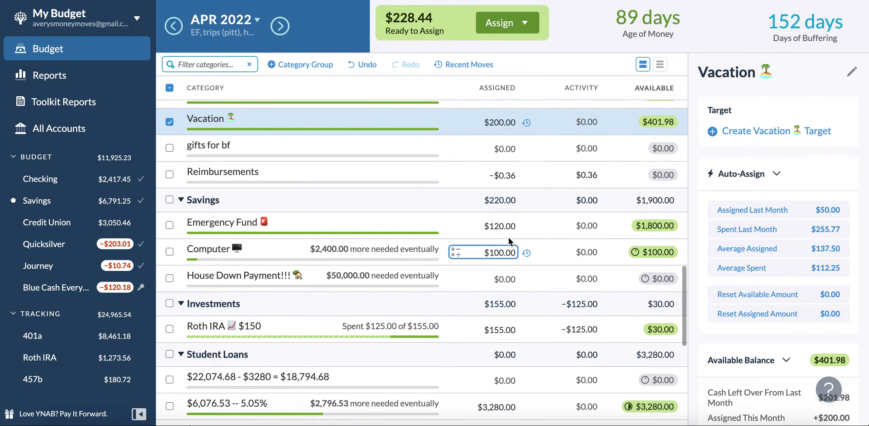
# Open the Emergency Fund's assigned amount in April 2022 and look over the Savings, Investments and Sinking Funds categories around it
pyautogui.click(506, 226)
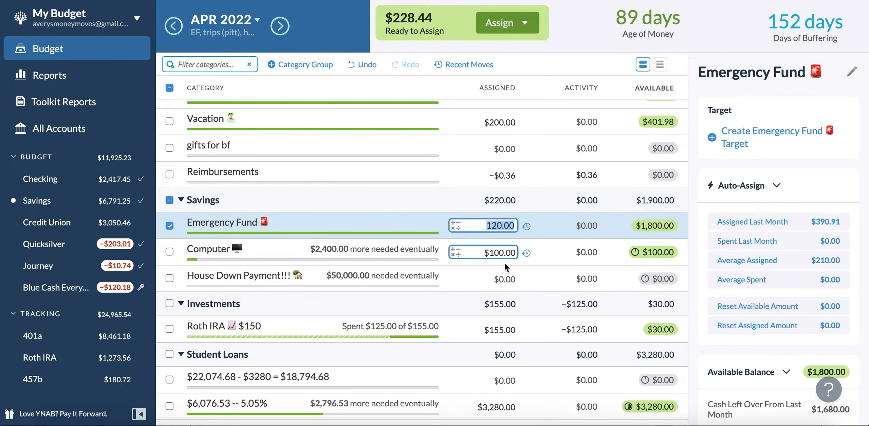
pyautogui.scroll(-1, 503, 250)
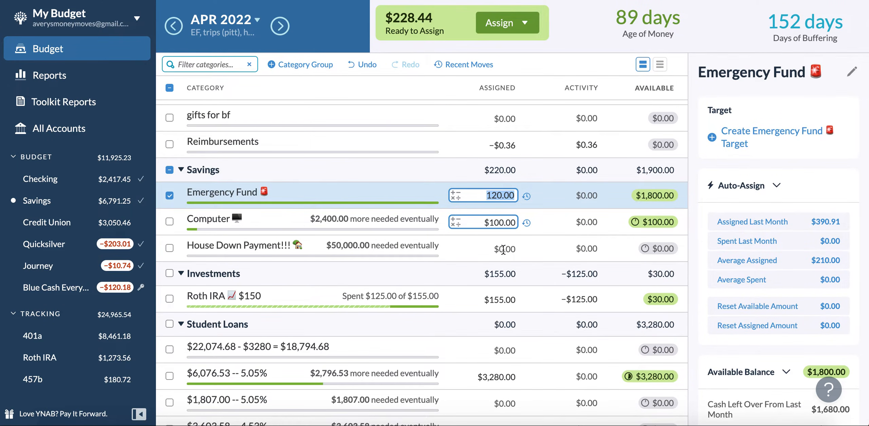
pyautogui.scroll(2, 503, 250)
pyautogui.scroll(-2, 352, 205)
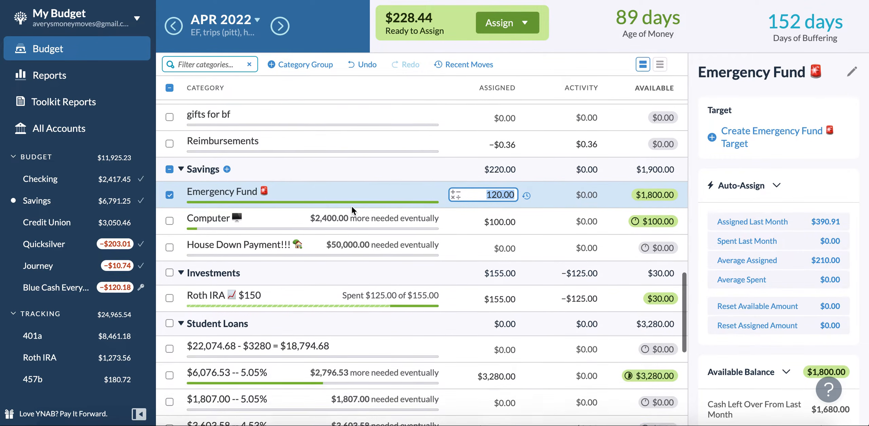
pyautogui.scroll(5, 351, 205)
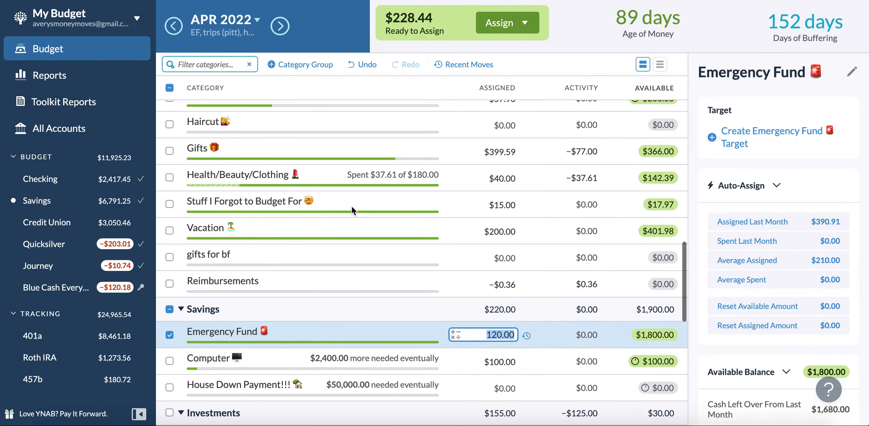
pyautogui.scroll(2, 352, 205)
pyautogui.scroll(-1, 352, 205)
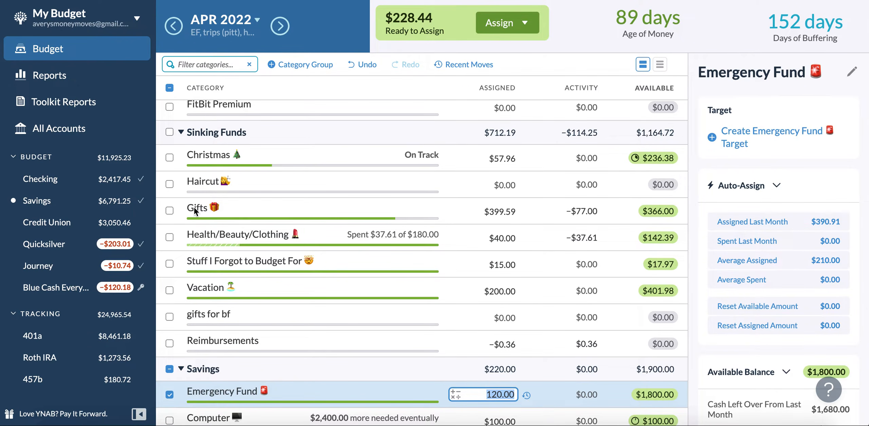
# Filter the categories for "short", assign $50 to Short Trips in April 2022, and clear the selection and filter
pyautogui.click(204, 64)
pyautogui.write('short')
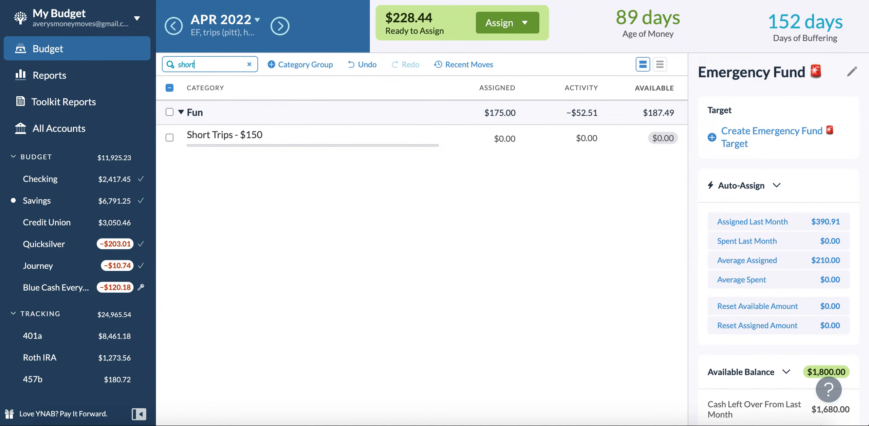
pyautogui.click(509, 139)
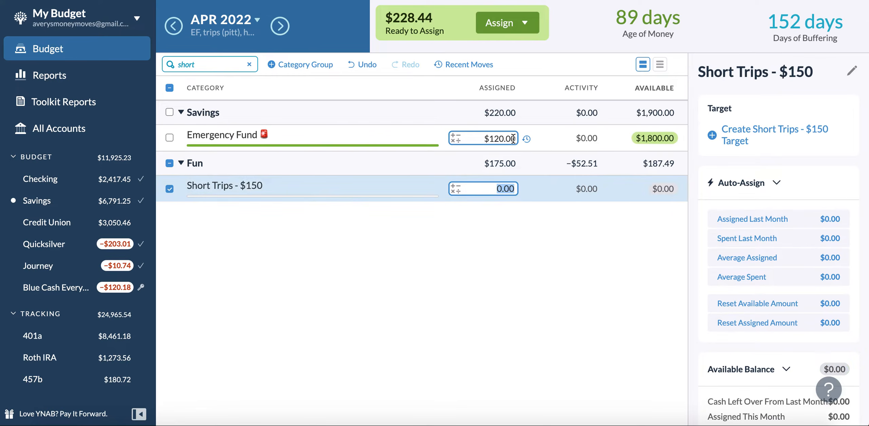
pyautogui.write('50')
pyautogui.press('Return')
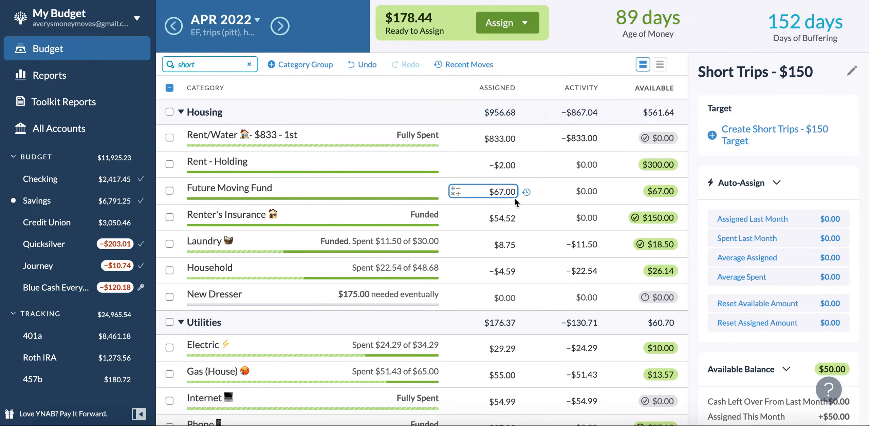
pyautogui.click(169, 88)
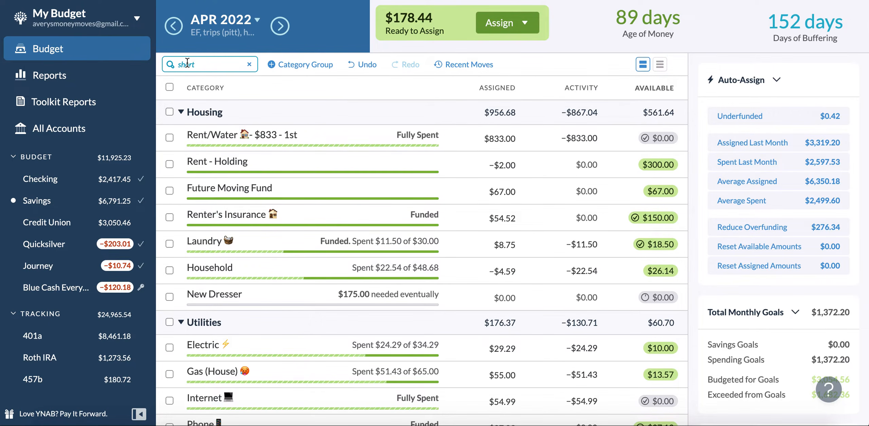
pyautogui.click(248, 65)
# Look through the April 2022 categories down to Sinking Funds and reread the month note
pyautogui.scroll(-8, 312, 235)
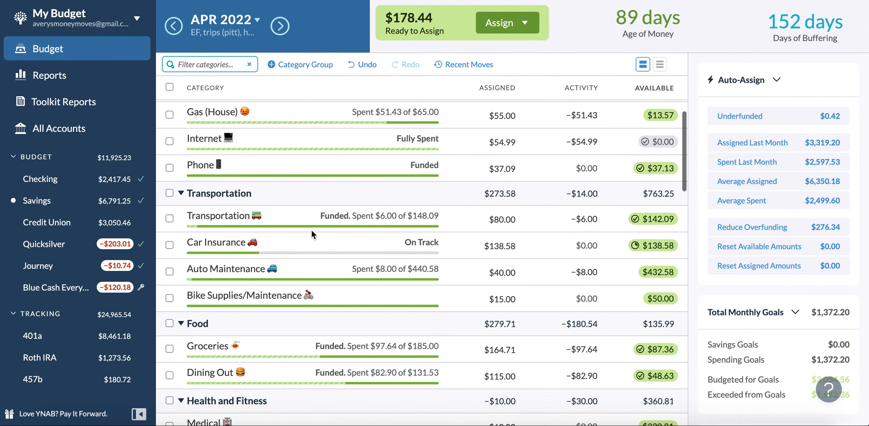
pyautogui.scroll(-8, 311, 232)
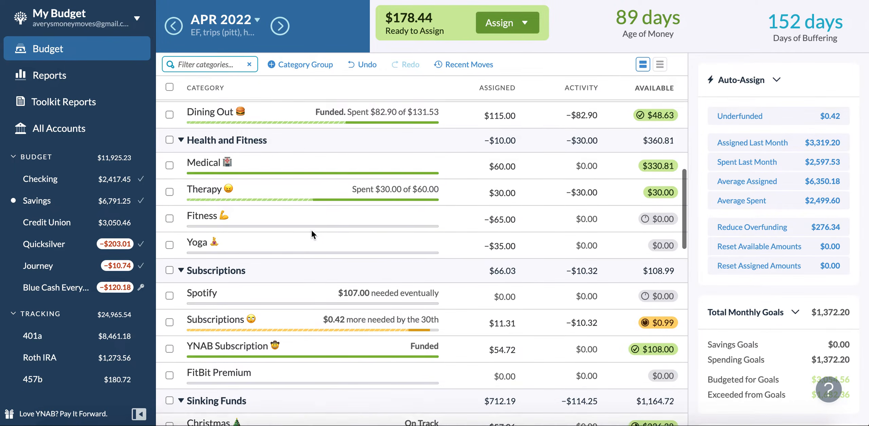
pyautogui.scroll(-8, 312, 232)
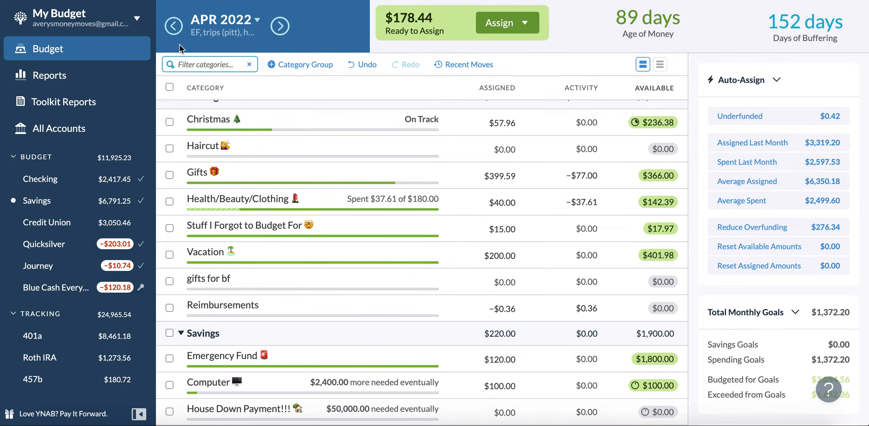
pyautogui.click(199, 34)
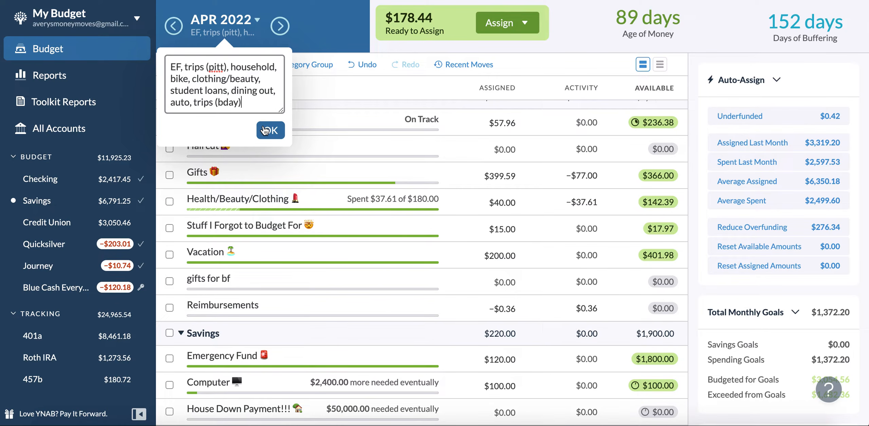
pyautogui.click(265, 131)
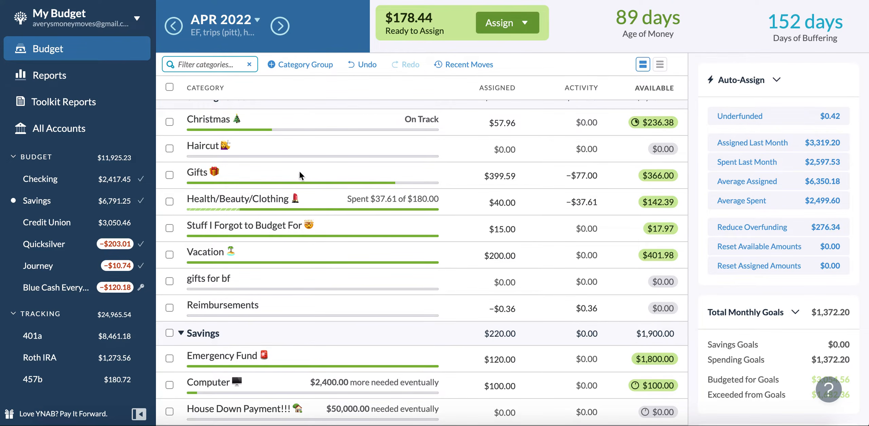
# Add $25 to the money assigned to Short Trips under Fun in April 2022
pyautogui.scroll(-4, 300, 175)
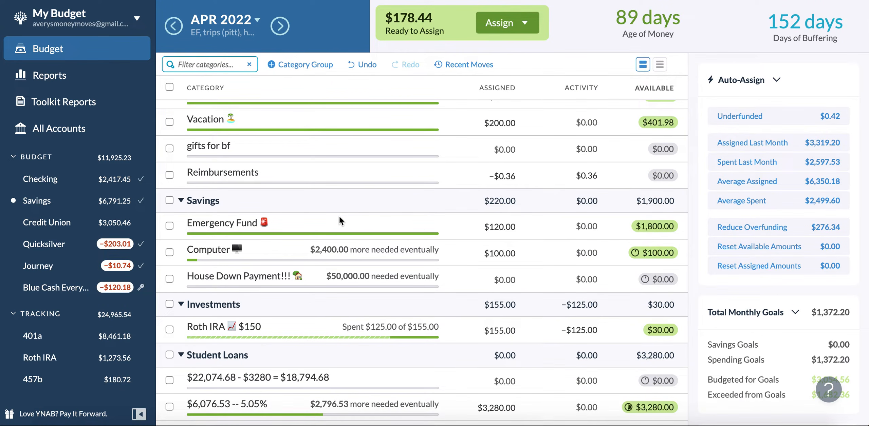
pyautogui.scroll(-3, 340, 220)
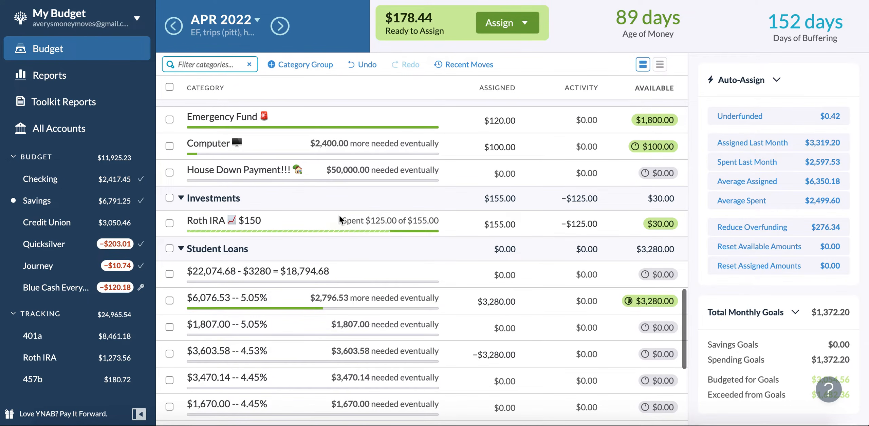
pyautogui.scroll(-2, 340, 220)
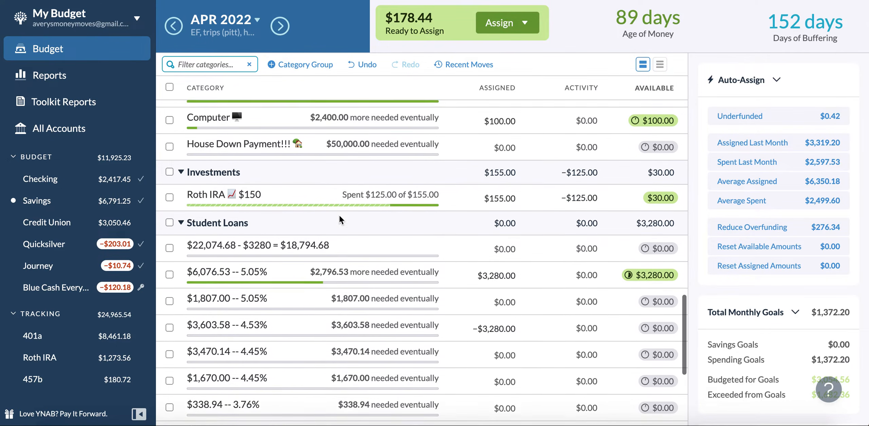
pyautogui.scroll(-5, 340, 220)
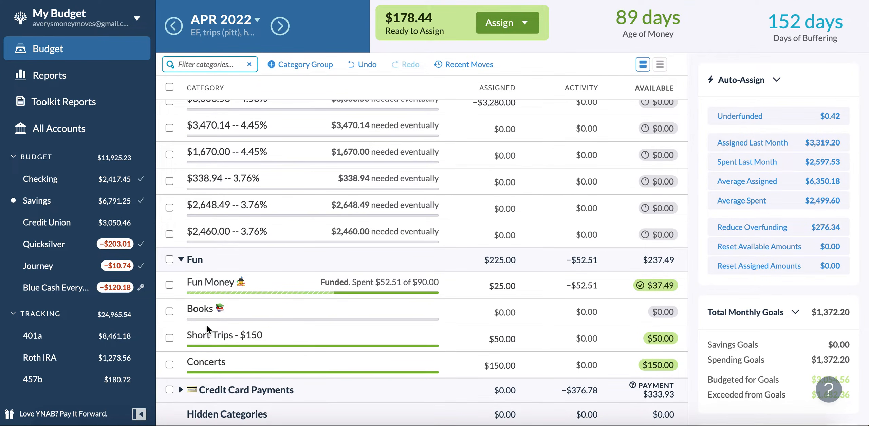
pyautogui.click(499, 339)
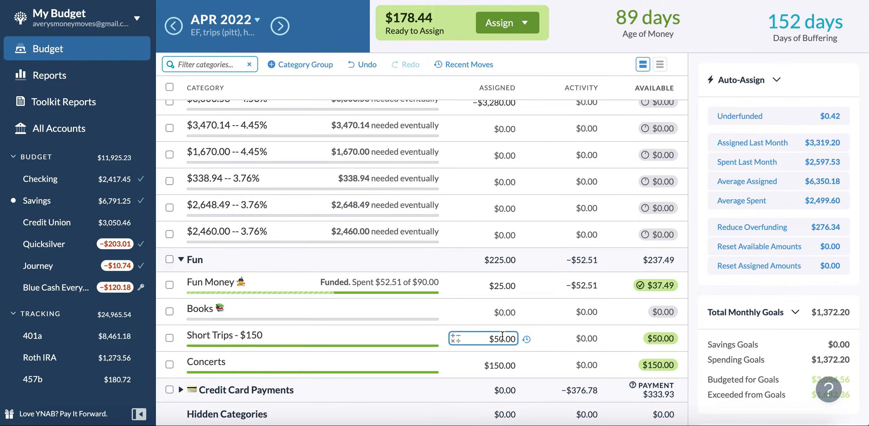
pyautogui.write('+25')
pyautogui.press('Return')
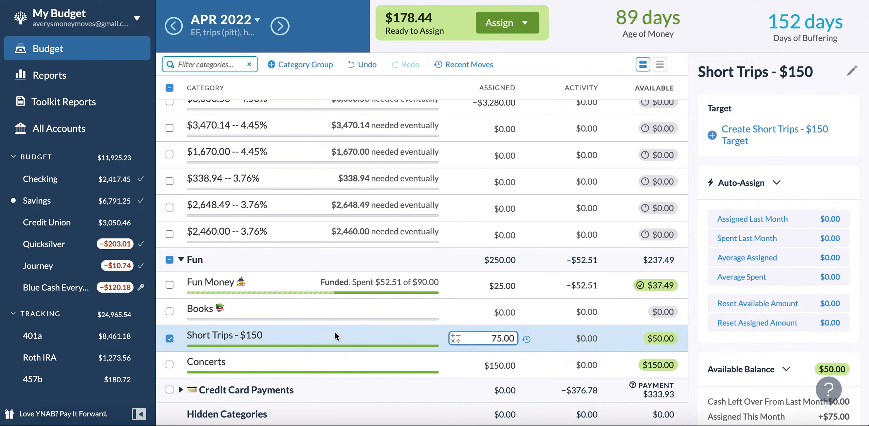
# Rename the Short Trips category under Fun to "Short Trips - $250"
pyautogui.click(224, 335)
pyautogui.press('BackSpace')
pyautogui.press('BackSpace')
pyautogui.press('BackSpace')
pyautogui.write('250')
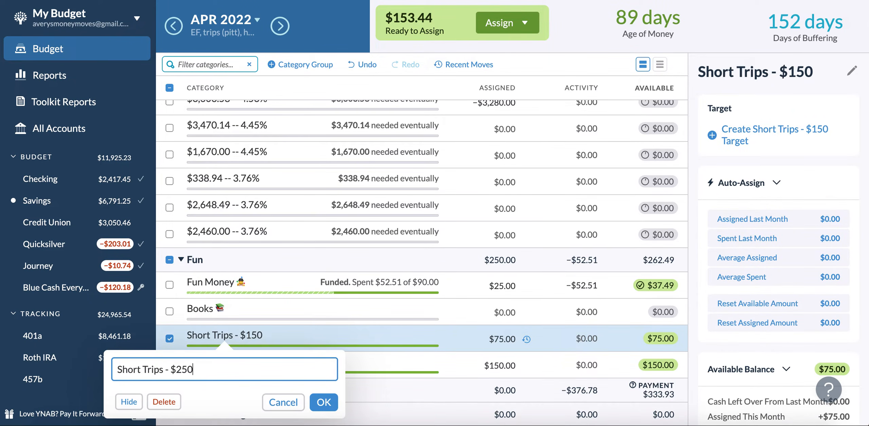
pyautogui.press('Return')
# Write "5/28 - Pittsburgh $150" in the Short Trips category's notes, applying the suggested capitalisation of Pittsburgh
pyautogui.scroll(-5, 751, 328)
pyautogui.click(739, 338)
pyautogui.write('5/28 - p')
pyautogui.write('ittbu')
pyautogui.press('BackSpace')
pyautogui.write('sburgh')
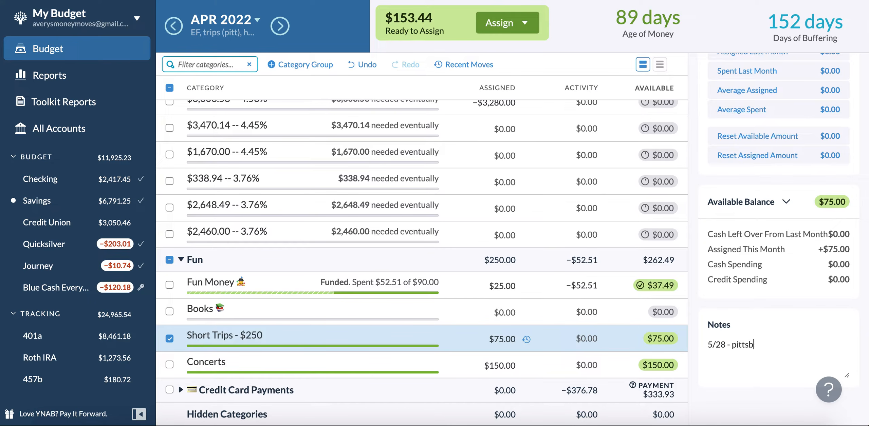
pyautogui.press('Return')
pyautogui.click(848, 351)
pyautogui.write('$150')
pyautogui.rightClick(766, 345)
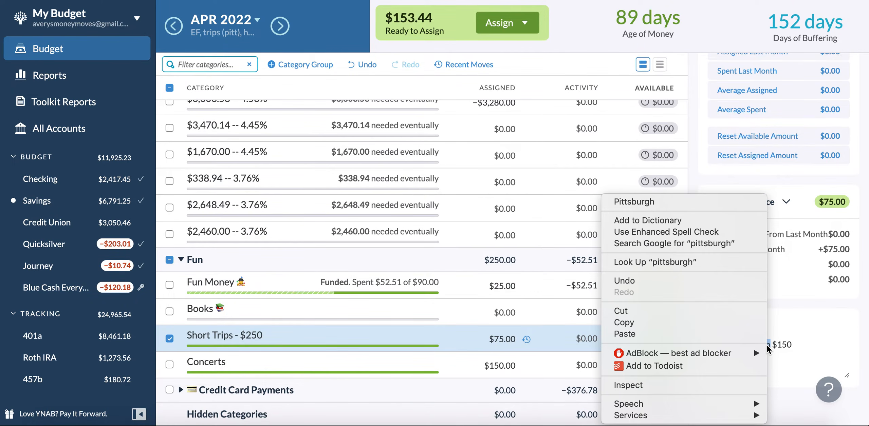
pyautogui.click(702, 201)
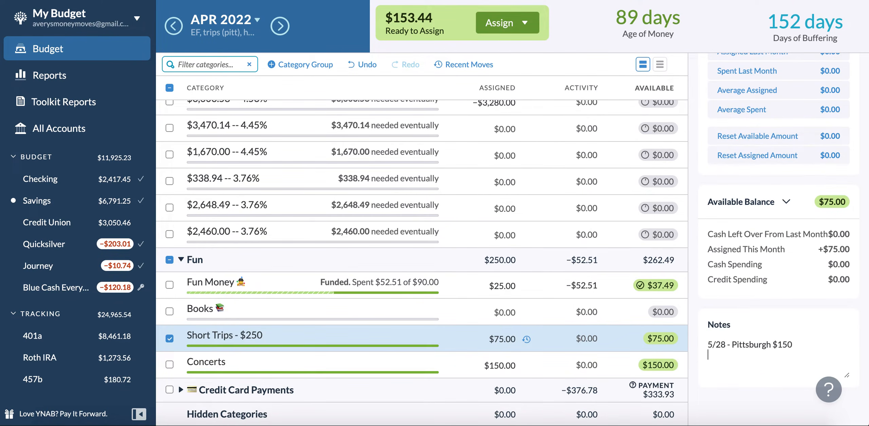
# Add a second line to the Short Trips notes with the birthday trip's date and "Birthday $100"
pyautogui.press('Return')
pyautogui.write('6/3 - Birthday $100')
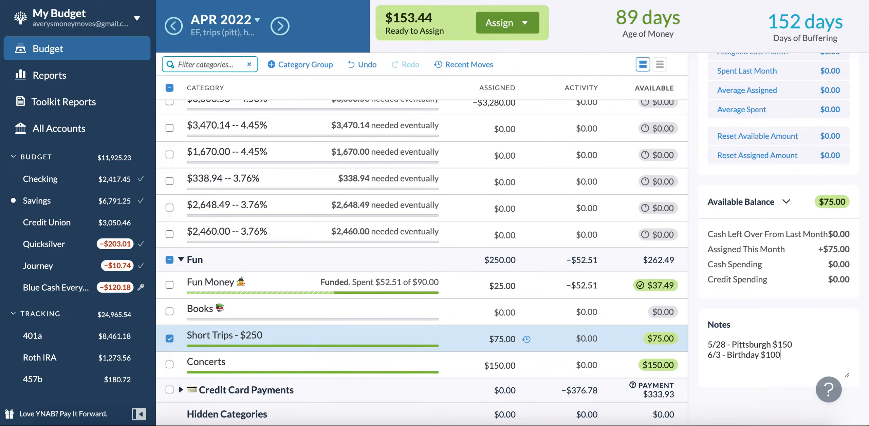
pyautogui.click(502, 338)
# Add $75 to the money assigned to the Emergency Fund under Savings in April 2022
pyautogui.scroll(4, 503, 334)
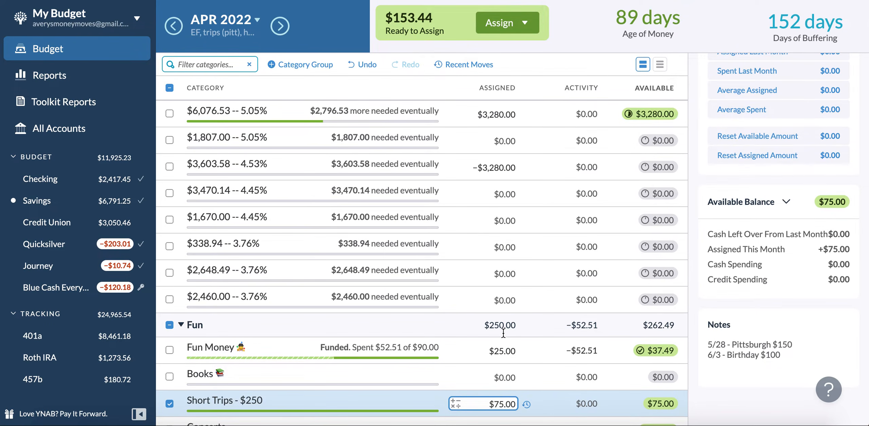
pyautogui.scroll(10, 503, 332)
pyautogui.scroll(5, 505, 346)
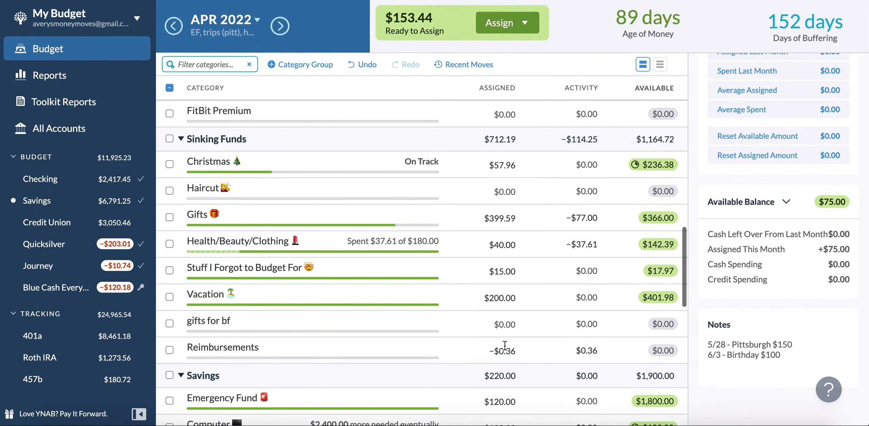
pyautogui.scroll(7, 495, 292)
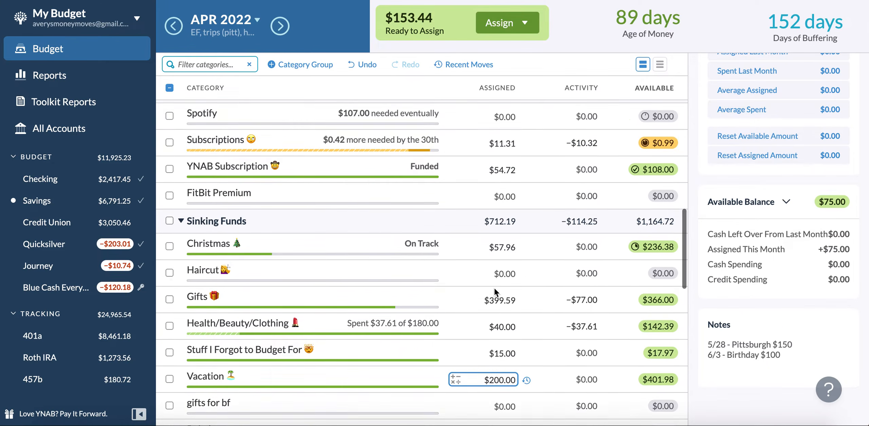
pyautogui.scroll(3, 494, 291)
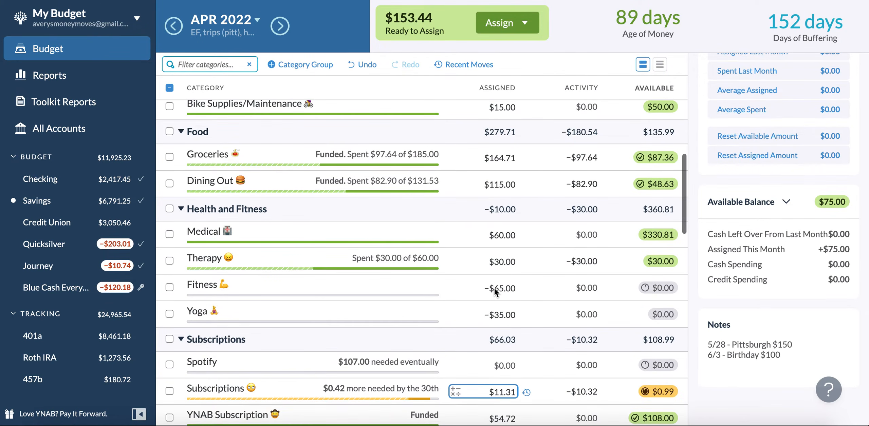
pyautogui.scroll(-20, 494, 289)
pyautogui.scroll(13, 494, 288)
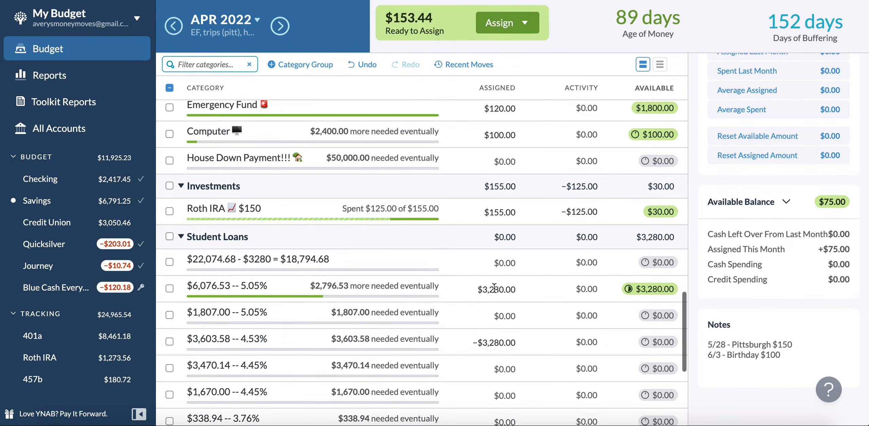
pyautogui.click(501, 238)
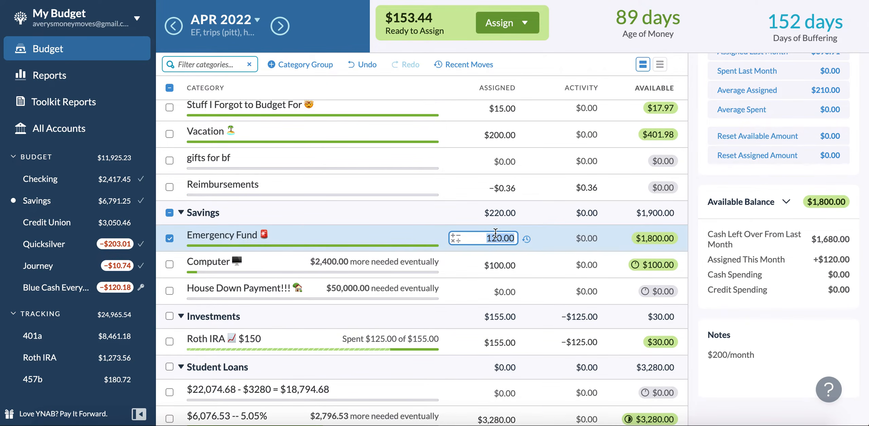
pyautogui.press('Right')
pyautogui.press('Right')
pyautogui.press('Right')
pyautogui.write('+75')
pyautogui.press('Return')
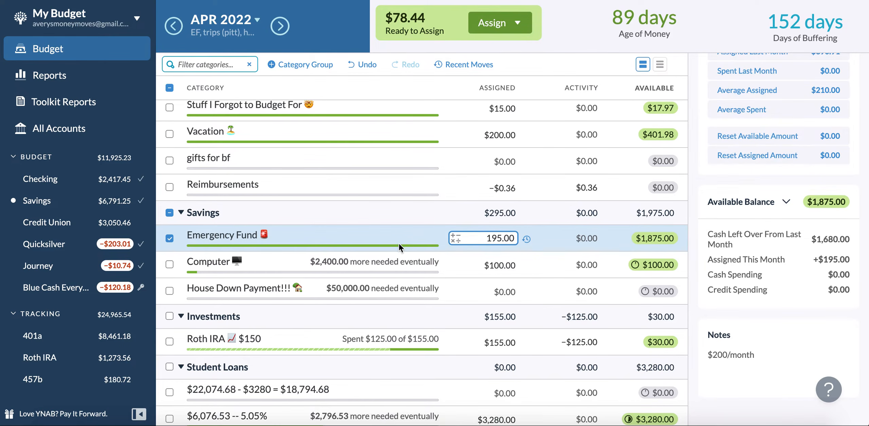
# Add $28.44 to the money assigned to Health/Beauty/Clothing under Sinking Funds in April 2022
pyautogui.scroll(2, 399, 248)
pyautogui.scroll(2, 398, 243)
pyautogui.click(500, 212)
pyautogui.press('Right')
pyautogui.write('+28.44')
pyautogui.press('Return')
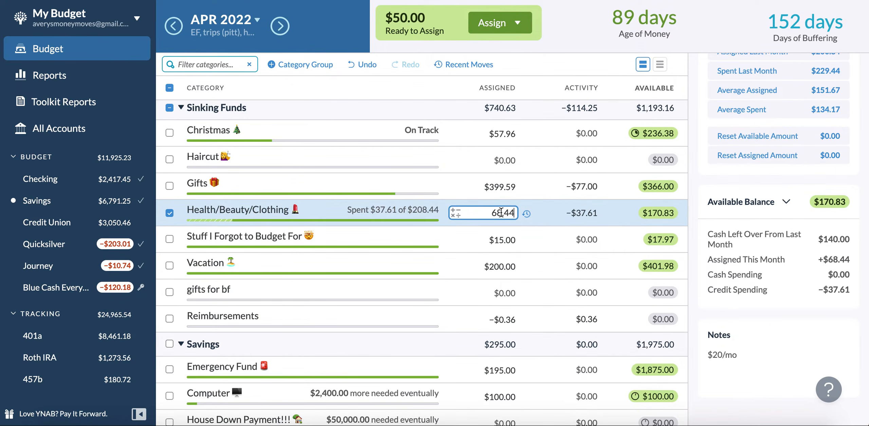
# Review the April 2022 categories from Housing through Fun to decide where the remaining $50 should go
pyautogui.scroll(10, 501, 215)
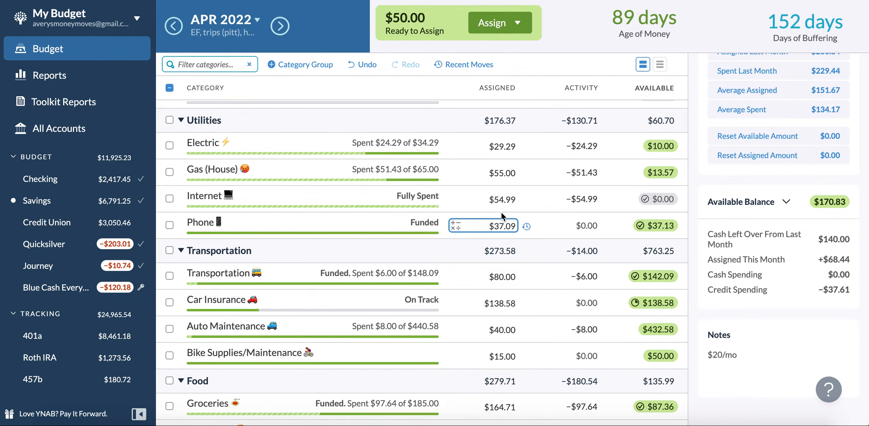
pyautogui.scroll(-1, 503, 247)
pyautogui.scroll(-2, 503, 251)
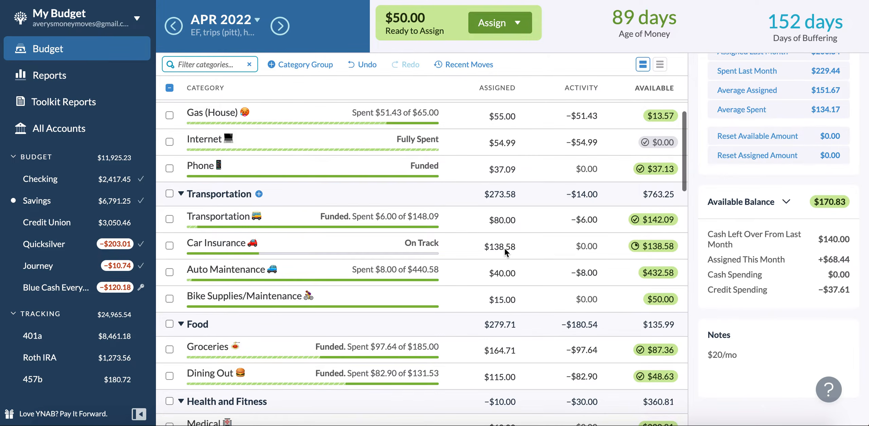
pyautogui.scroll(10, 504, 249)
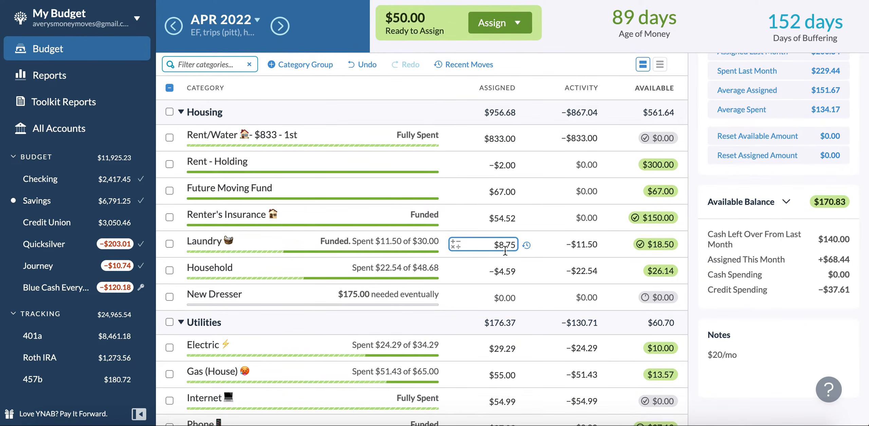
pyautogui.click(510, 271)
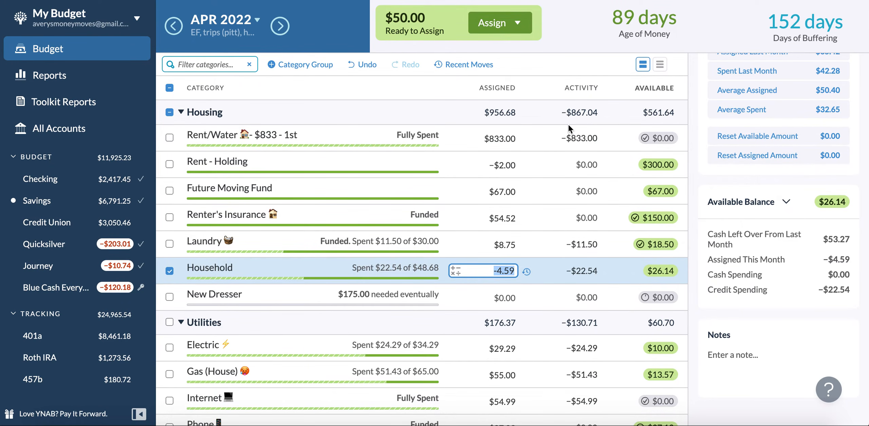
pyautogui.scroll(-15, 538, 195)
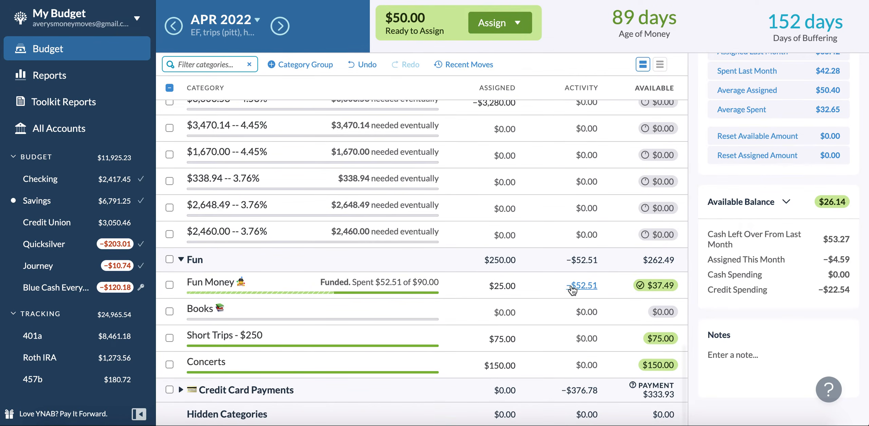
pyautogui.scroll(10, 567, 102)
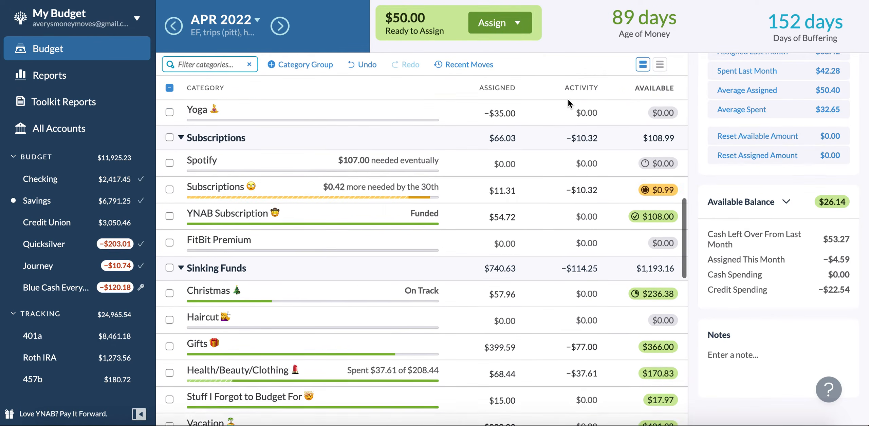
pyautogui.scroll(5, 567, 99)
pyautogui.scroll(-15, 567, 99)
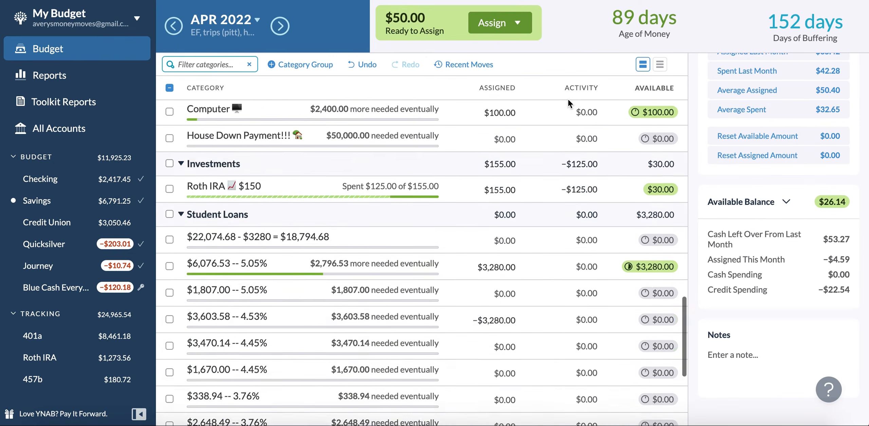
pyautogui.scroll(-10, 568, 99)
pyautogui.scroll(12, 575, 178)
pyautogui.scroll(1, 576, 180)
pyautogui.click(503, 181)
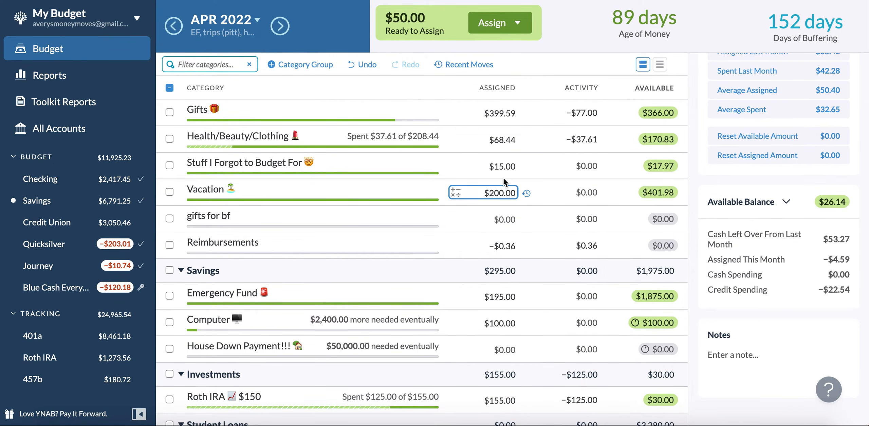
pyautogui.click(494, 137)
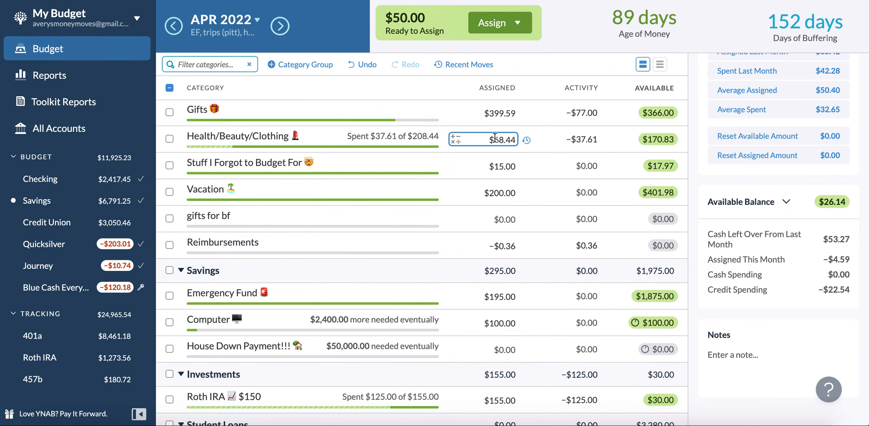
pyautogui.scroll(3, 495, 138)
pyautogui.click(494, 137)
pyautogui.scroll(1, 494, 139)
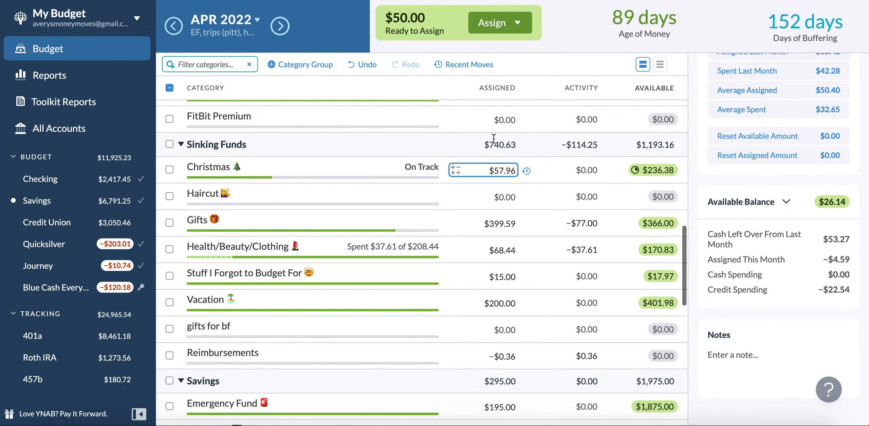
pyautogui.scroll(10, 493, 138)
pyautogui.scroll(8, 493, 137)
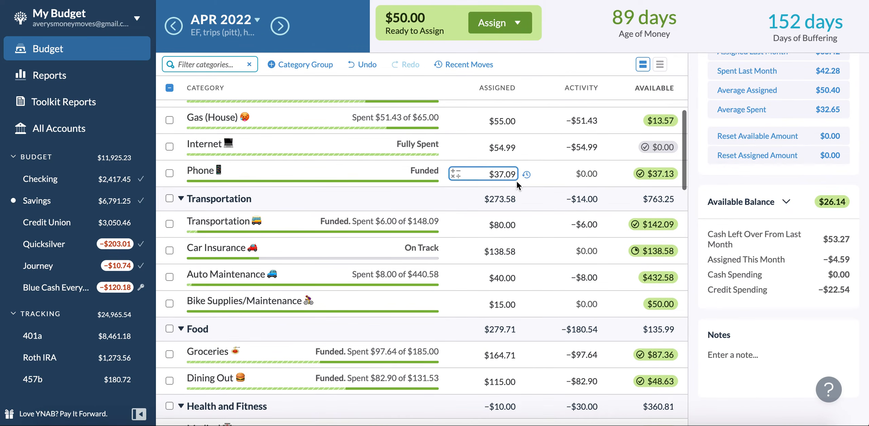
# Add $50 to the money assigned to Household under Housing in April 2022
pyautogui.scroll(7, 516, 184)
pyautogui.click(490, 268)
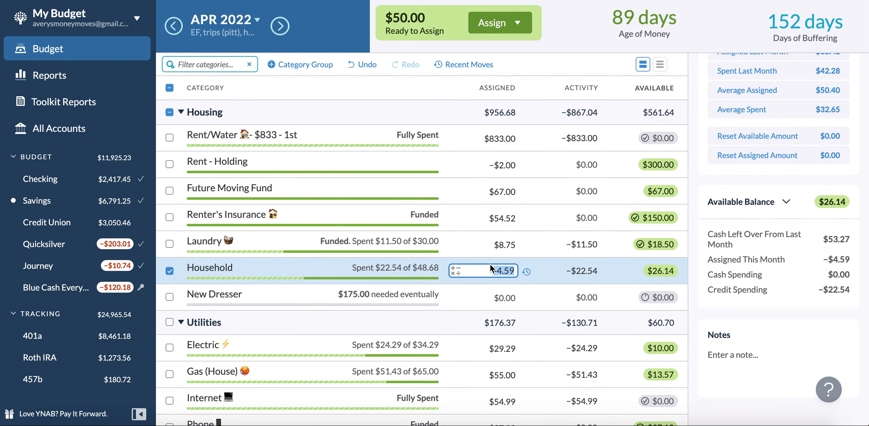
pyautogui.press('Right')
pyautogui.write('+50')
pyautogui.press('Return')
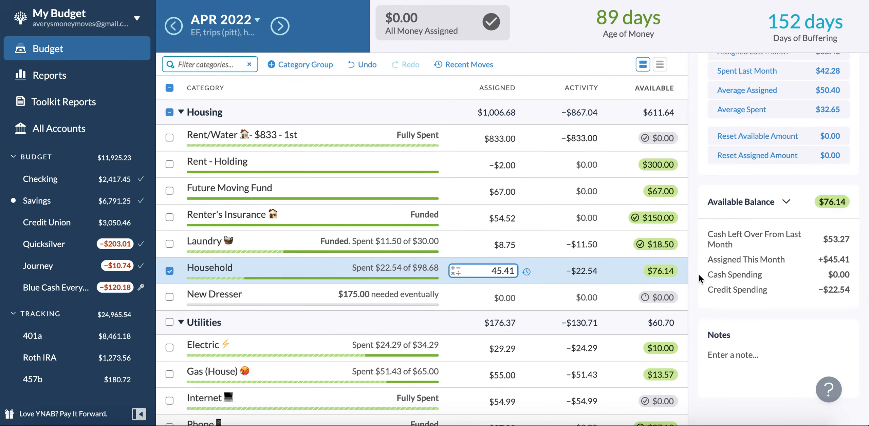
# Review the April 2022 category balances from Fun back up to Housing, including the Fun Money target status
pyautogui.scroll(-15, 665, 276)
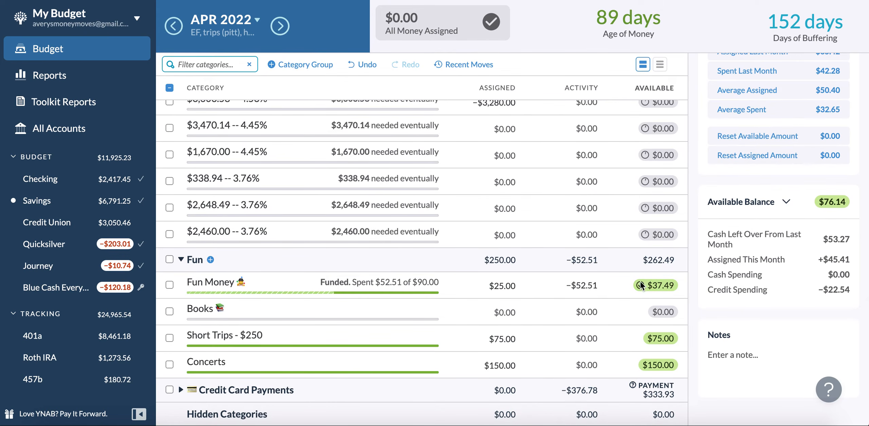
pyautogui.moveTo(643, 283)
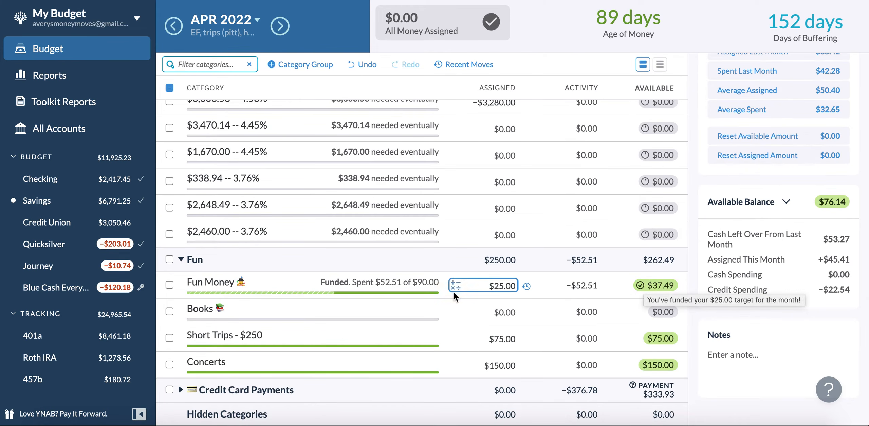
pyautogui.scroll(5, 453, 294)
pyautogui.scroll(10, 296, 204)
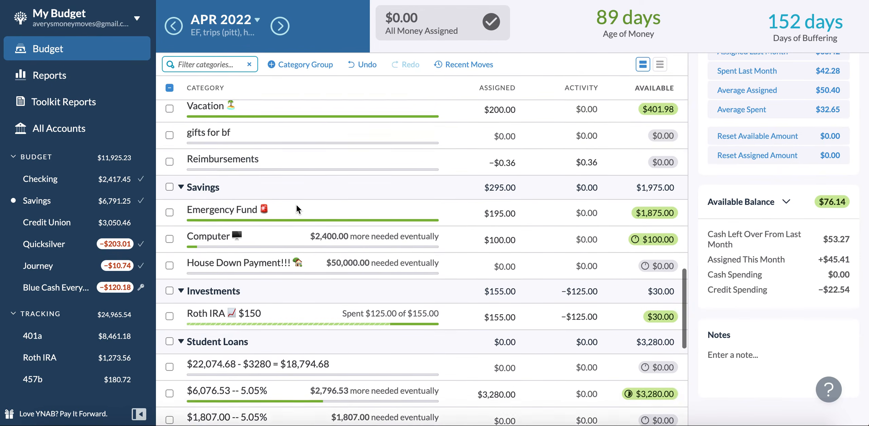
pyautogui.scroll(4, 296, 206)
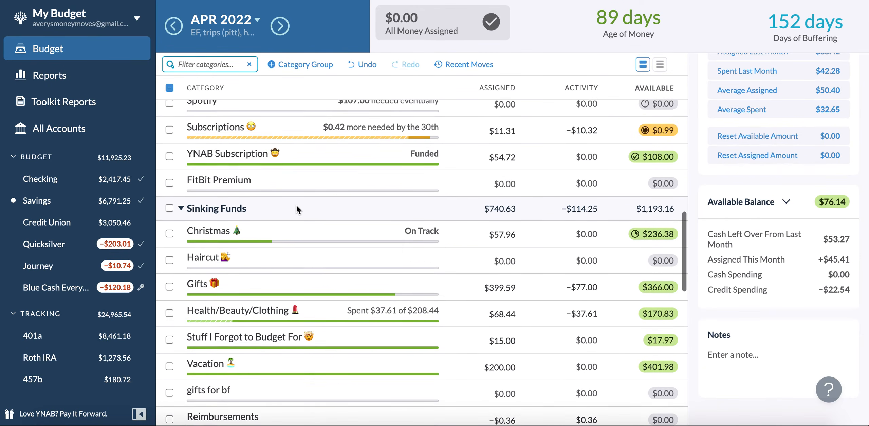
pyautogui.scroll(10, 297, 217)
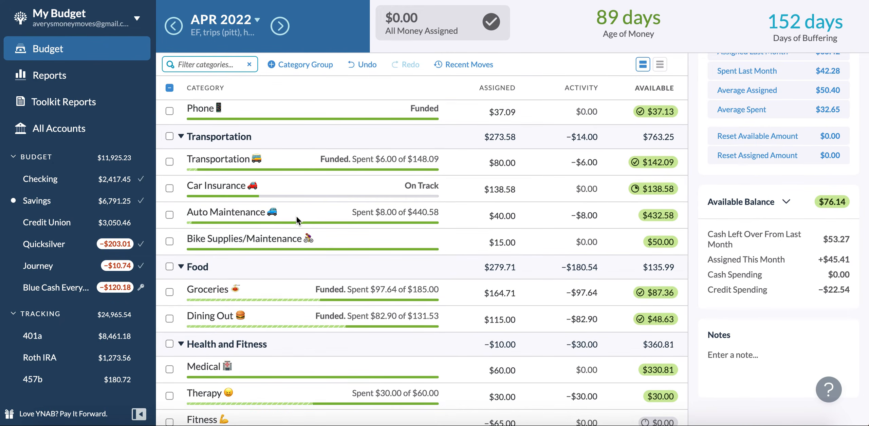
pyautogui.scroll(3, 296, 220)
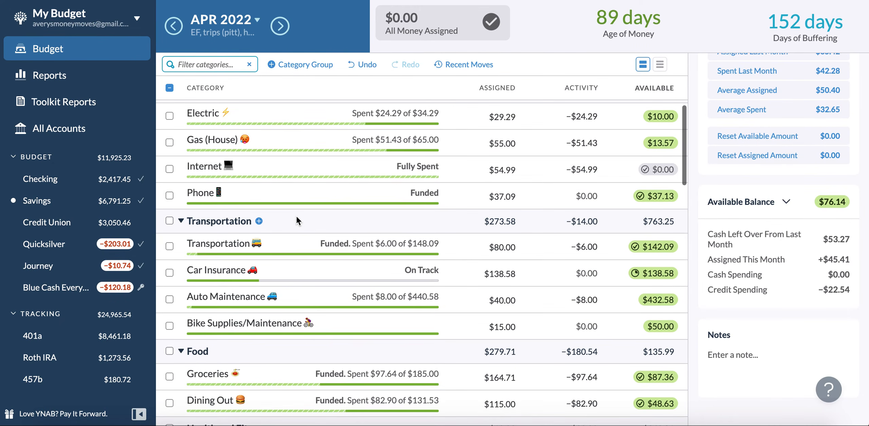
pyautogui.scroll(8, 296, 218)
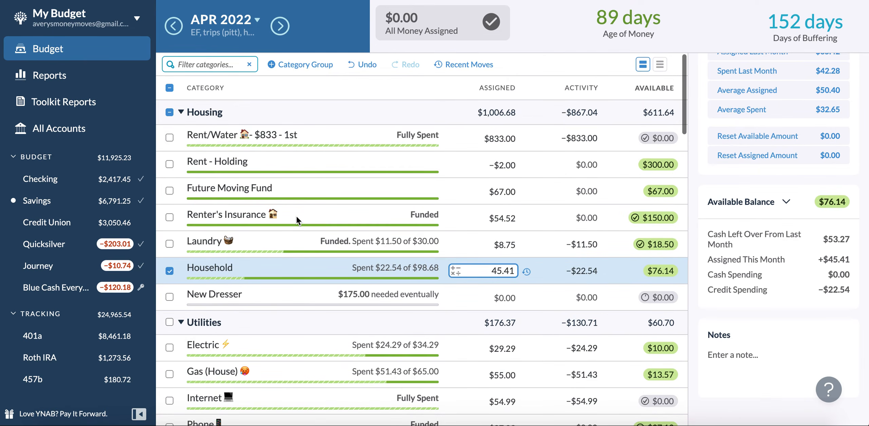
# Clear the Household category selection and open the April 2022 month note to read its funding priorities
pyautogui.click(169, 112)
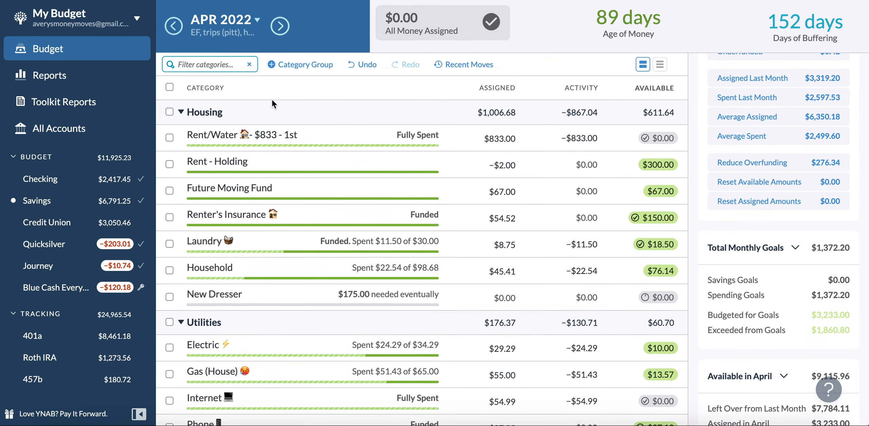
pyautogui.click(239, 34)
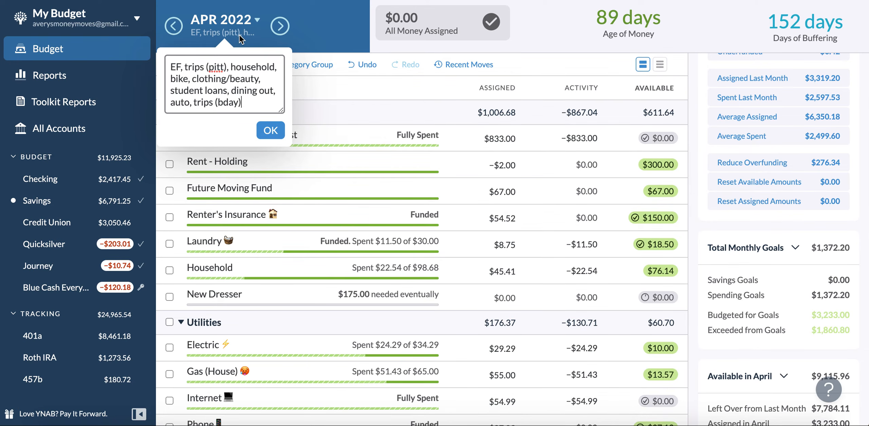
# Advance the budget through May to June 2022 with no category selected, and check the June Auto-Assign amounts
pyautogui.click(280, 26)
pyautogui.click(280, 132)
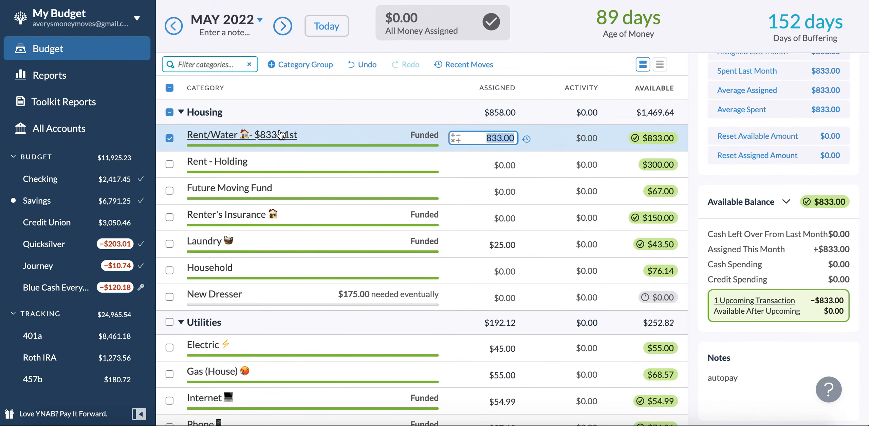
pyautogui.click(169, 88)
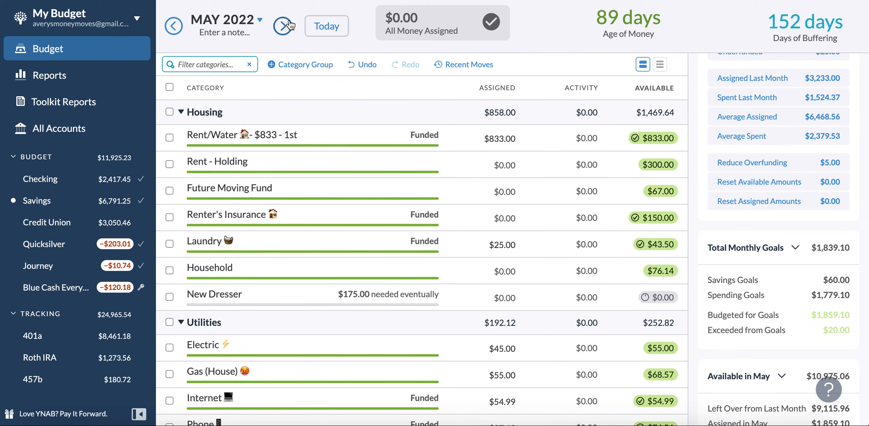
pyautogui.scroll(2, 739, 132)
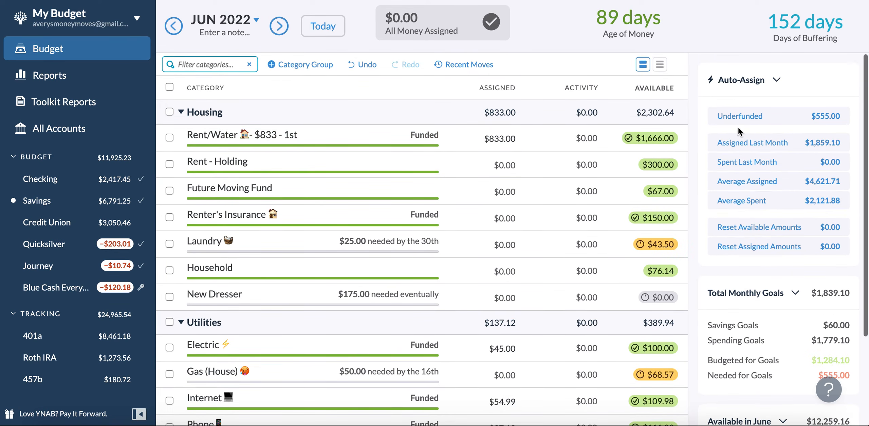
# Create a $40 monthly needed-for-spending target for Auto Maintenance, due by the end of the month
pyautogui.scroll(-8, 321, 163)
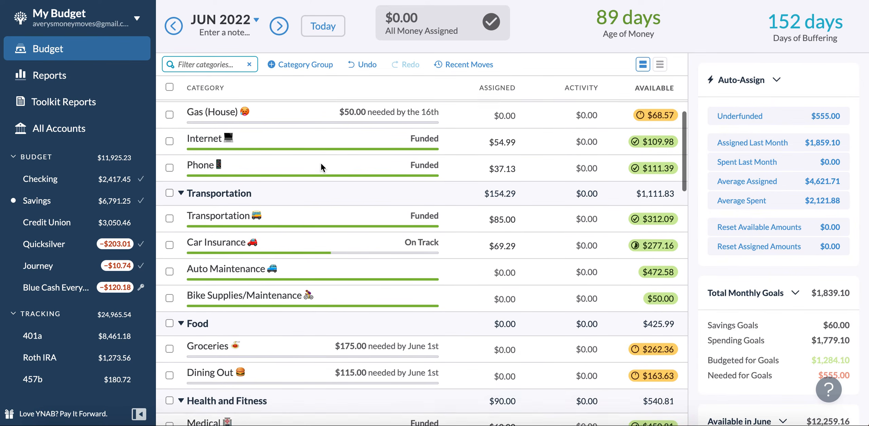
pyautogui.click(259, 265)
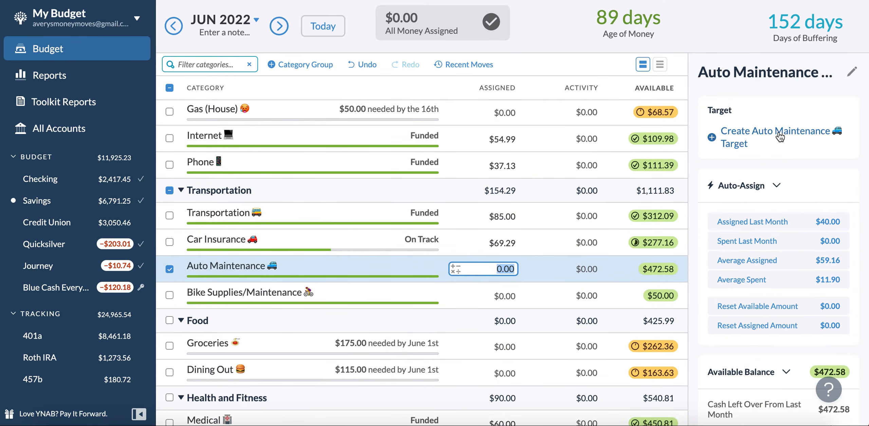
pyautogui.click(753, 134)
pyautogui.write('40')
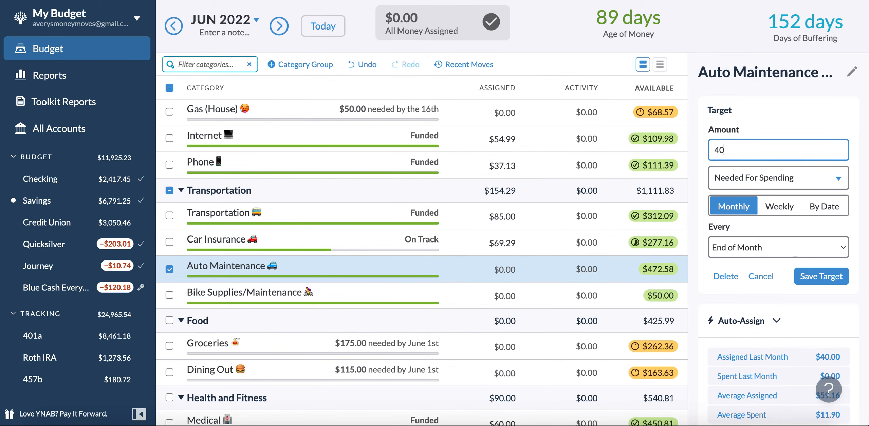
pyautogui.press('Return')
# Review the June 2022 categories from Transportation down to Student Loans for missing targets and unfunded amounts
pyautogui.scroll(-2, 317, 296)
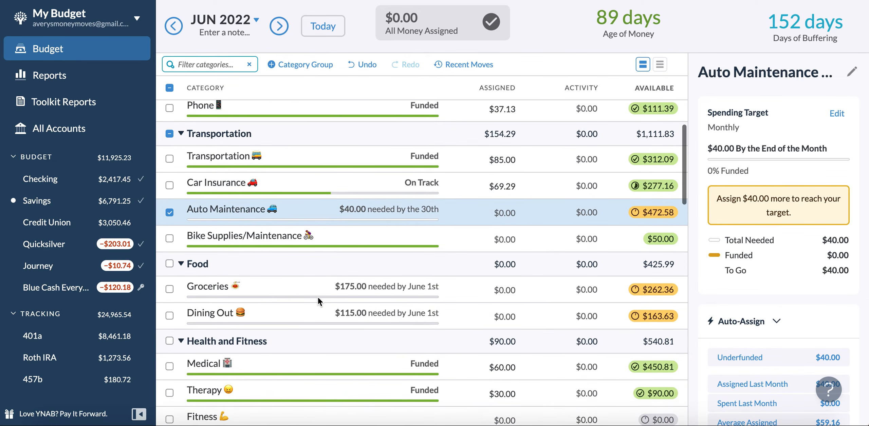
pyautogui.scroll(-4, 317, 296)
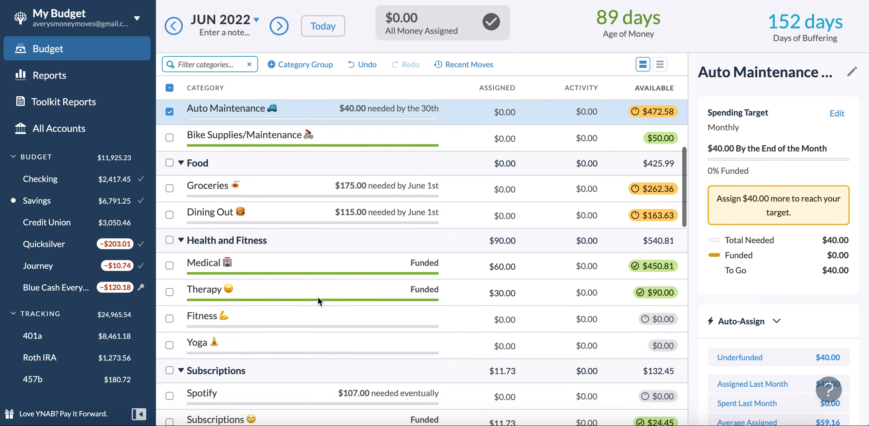
pyautogui.scroll(1, 317, 296)
pyautogui.scroll(-5, 318, 296)
pyautogui.scroll(-12, 318, 296)
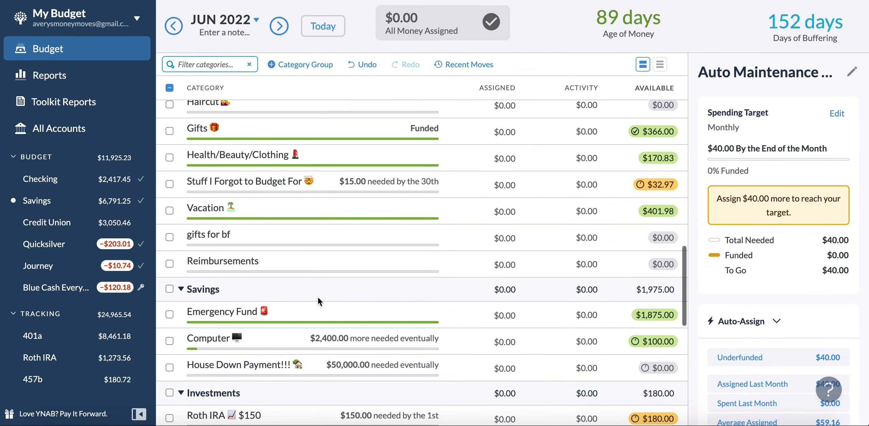
pyautogui.scroll(3, 317, 296)
pyautogui.scroll(-4, 318, 296)
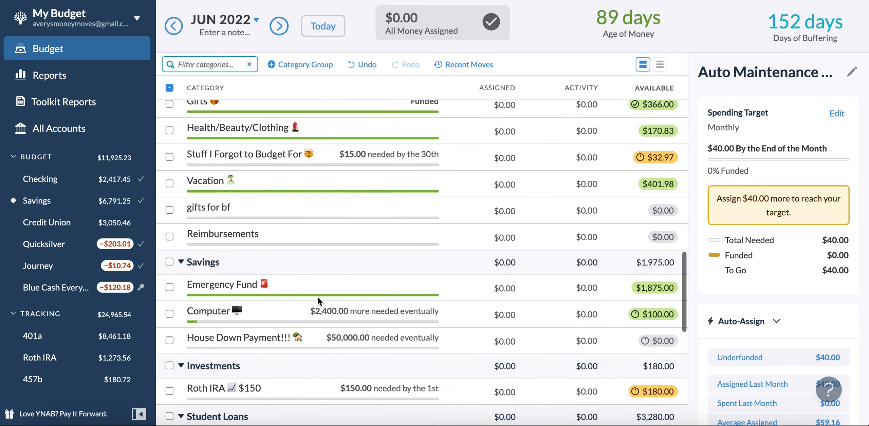
pyautogui.scroll(-1, 318, 296)
pyautogui.scroll(-2, 318, 296)
pyautogui.scroll(2, 318, 296)
# Select the Roth IRA category under Investments in June 2022 and check its spending target
pyautogui.click(507, 314)
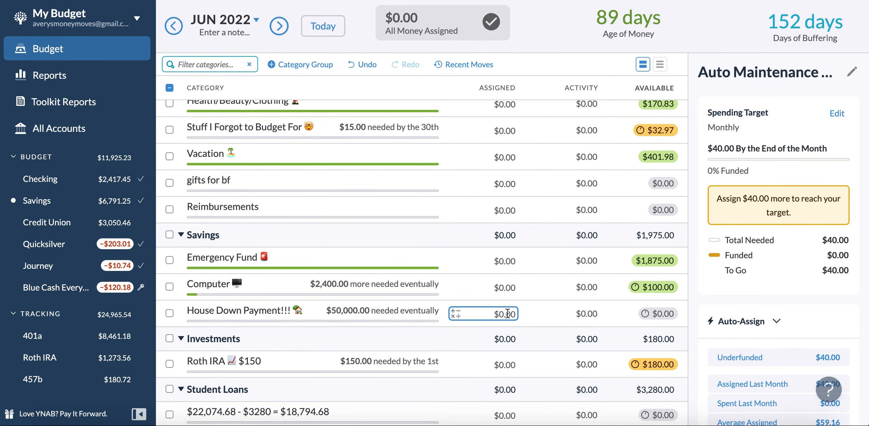
pyautogui.press('Tab')
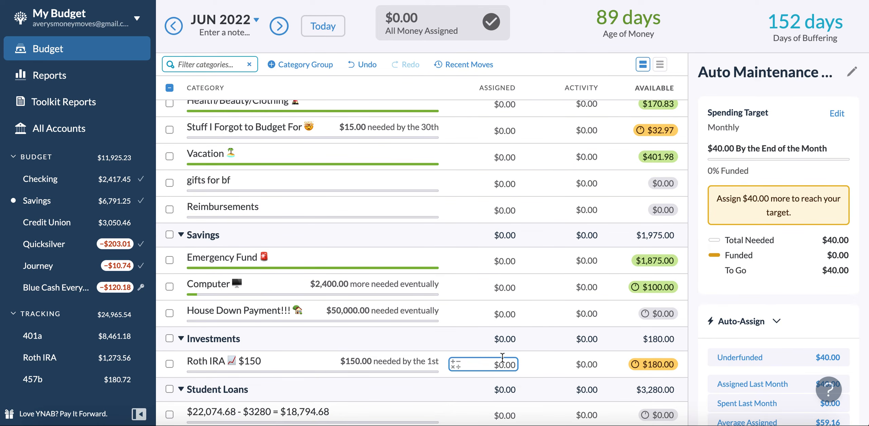
pyautogui.scroll(-3, 318, 351)
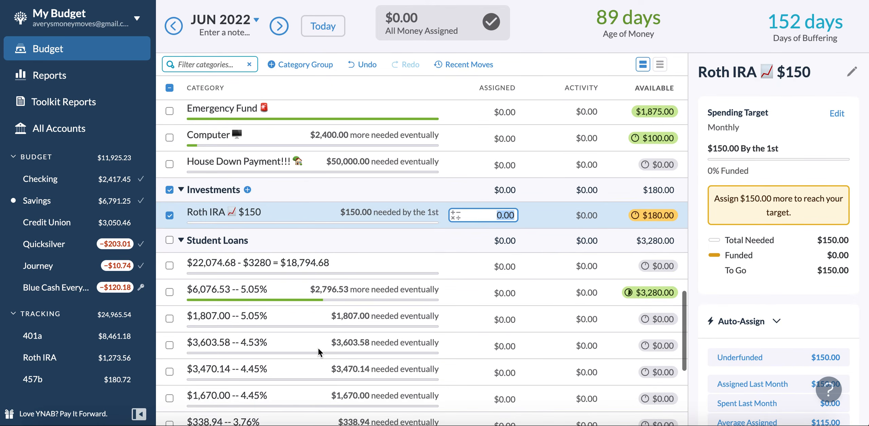
# Set the Roth IRA category's monthly spending target to $175, keeping the 1st as the due day
pyautogui.scroll(3, 318, 351)
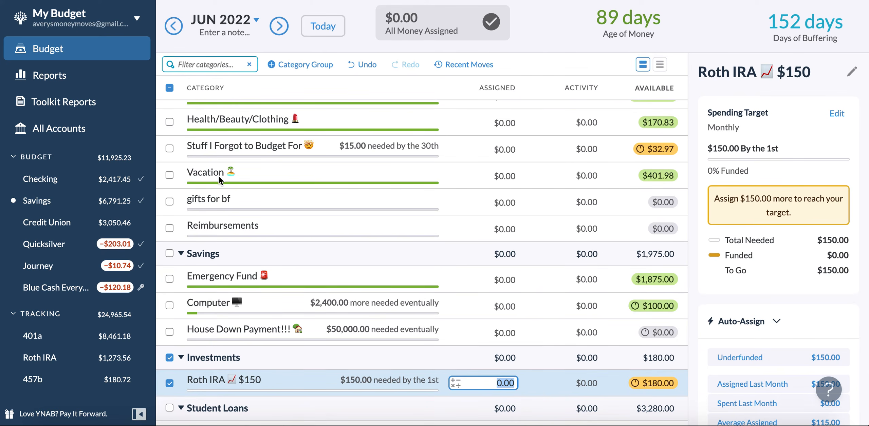
pyautogui.click(231, 381)
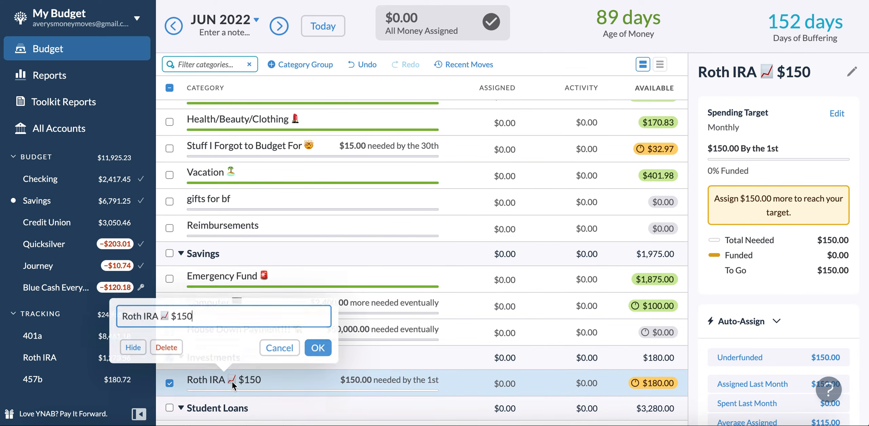
pyautogui.click(837, 113)
pyautogui.click(836, 114)
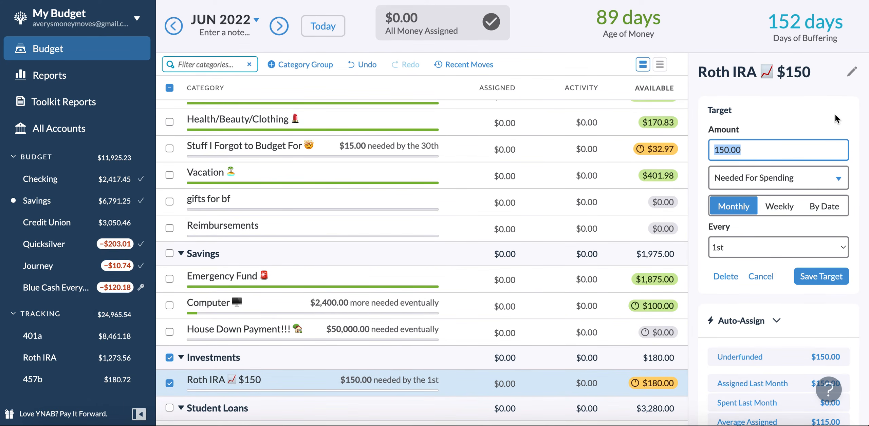
pyautogui.write('175')
pyautogui.press('Return')
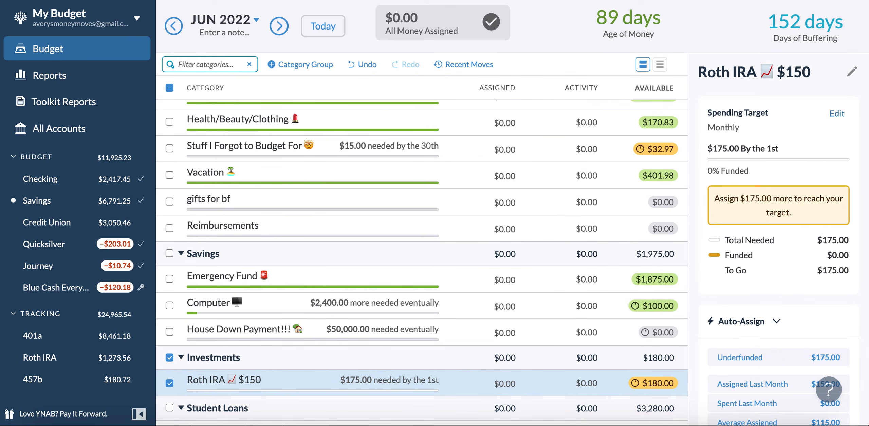
# Look through the June 2022 Savings, Student Loans and Fun groups and check the Fun Money category's spending target
pyautogui.click(489, 306)
pyautogui.scroll(-5, 481, 280)
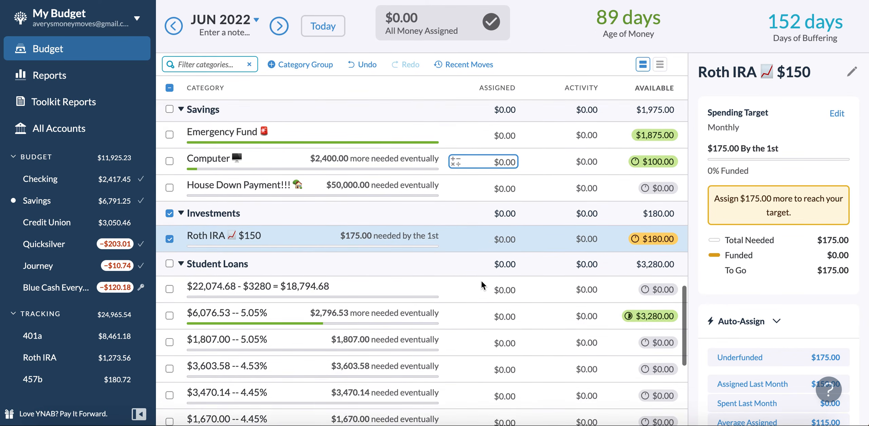
pyautogui.scroll(-5, 481, 280)
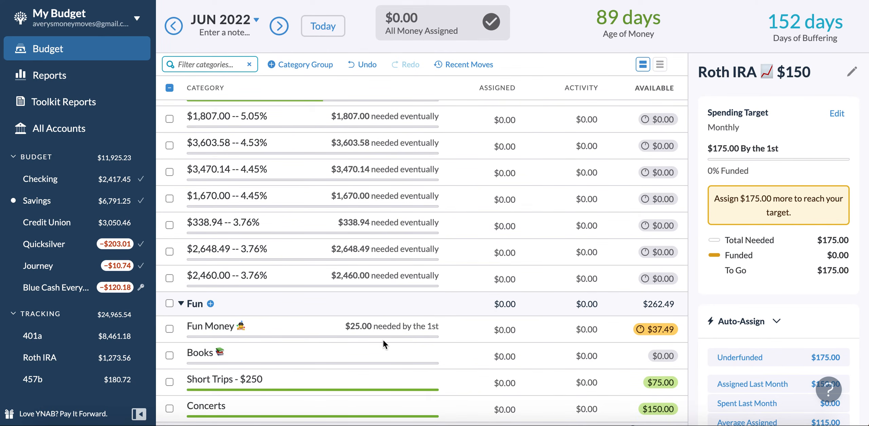
pyautogui.click(207, 334)
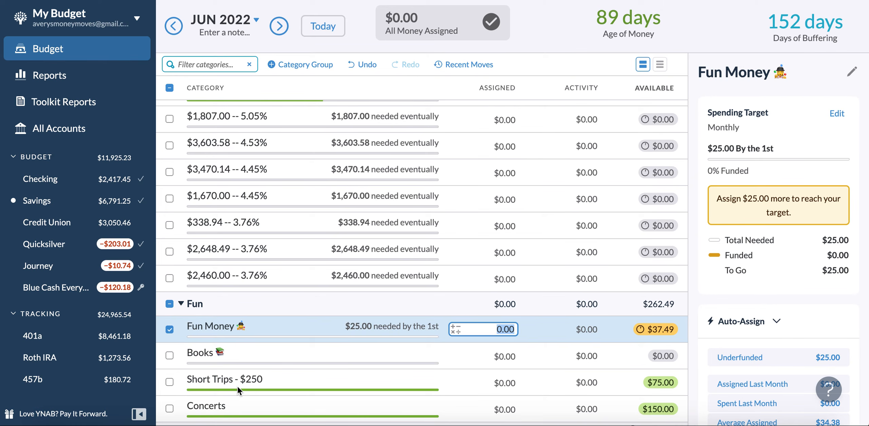
# Clear the category selection to check the June 2022 Auto-Assign amounts and monthly goals, and go back to the May 2022 budget
pyautogui.scroll(6, 238, 387)
pyautogui.scroll(4, 237, 390)
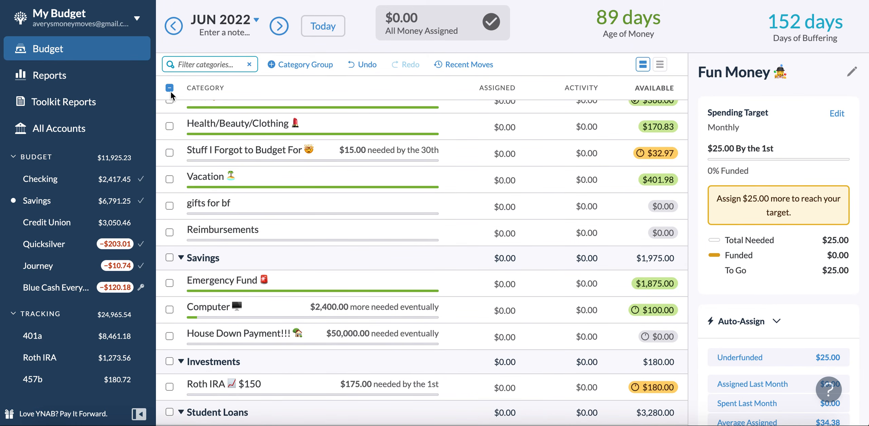
pyautogui.click(170, 90)
pyautogui.scroll(10, 310, 258)
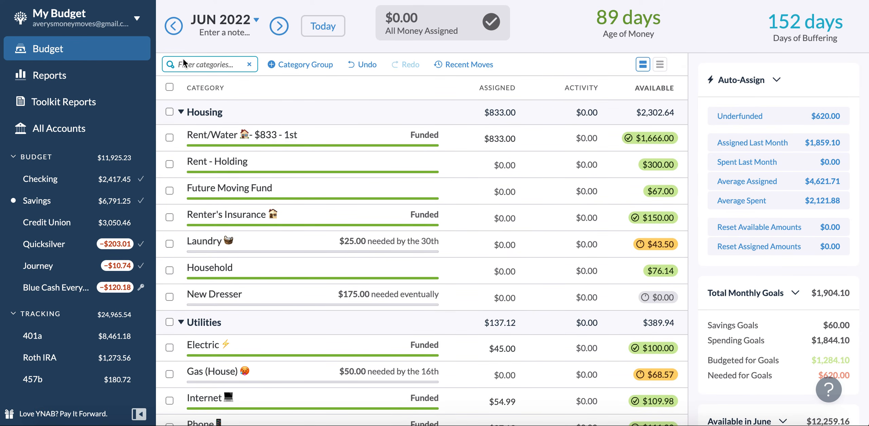
pyautogui.scroll(-6, 233, 140)
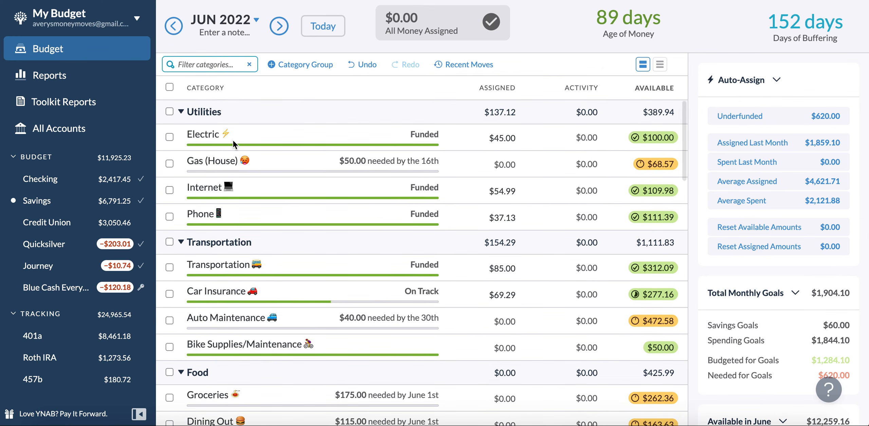
pyautogui.click(174, 26)
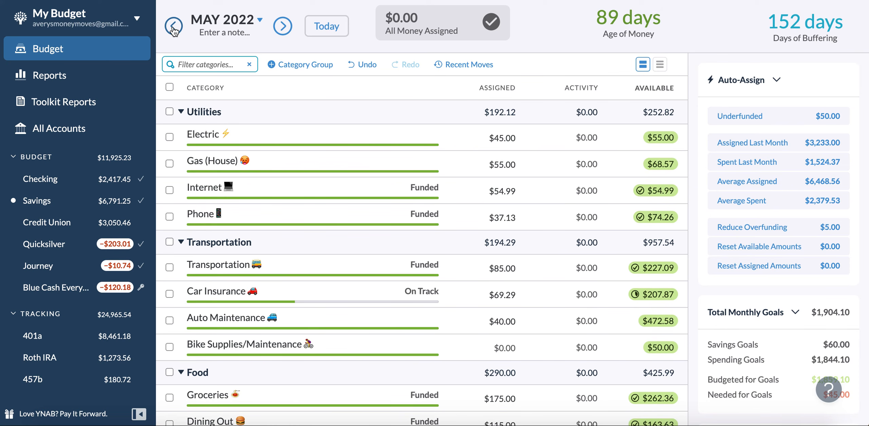